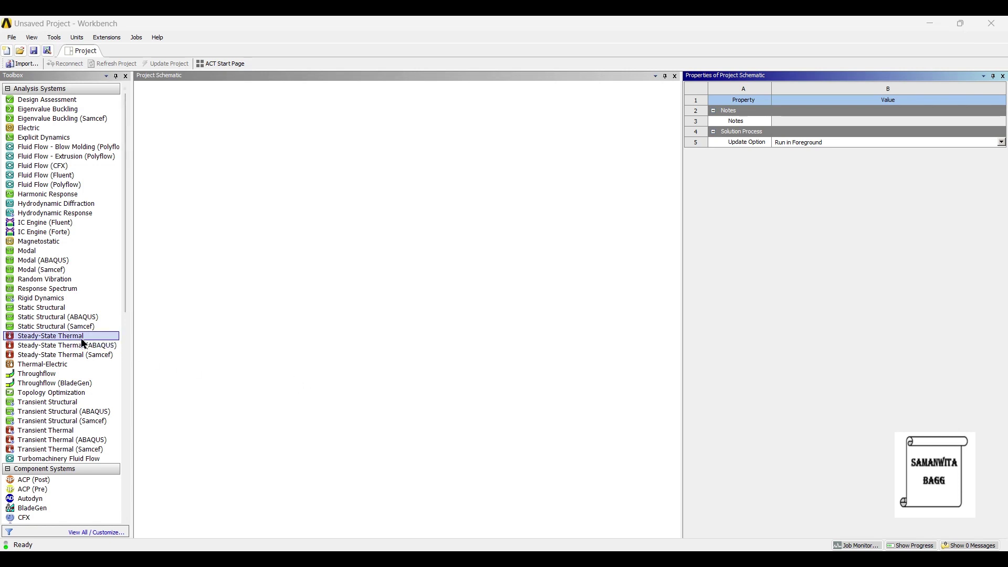
Step: Create a standalone Steady-State Thermal analysis system in the project and open its Engineering Data
drag(81, 339, 262, 297)
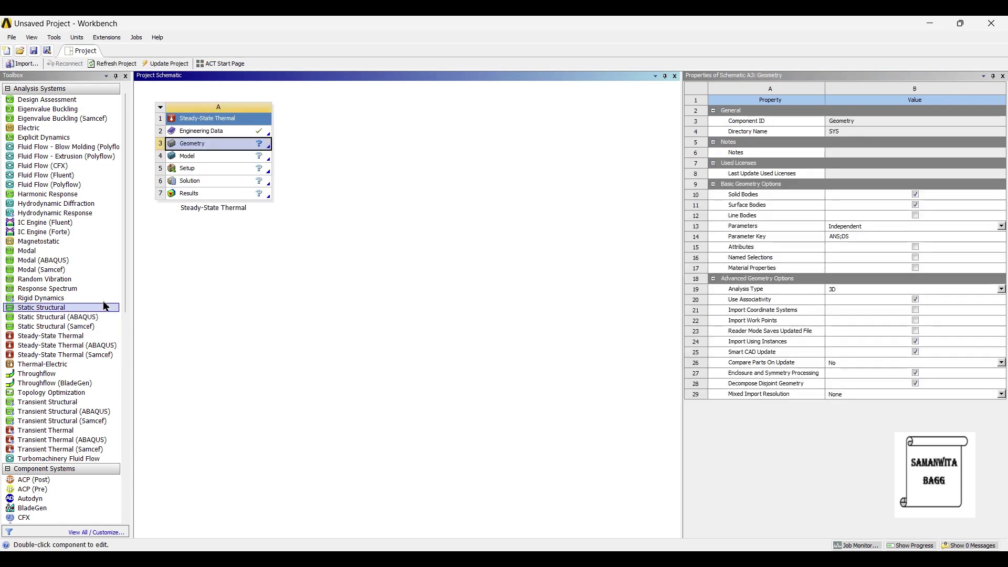
click(213, 138)
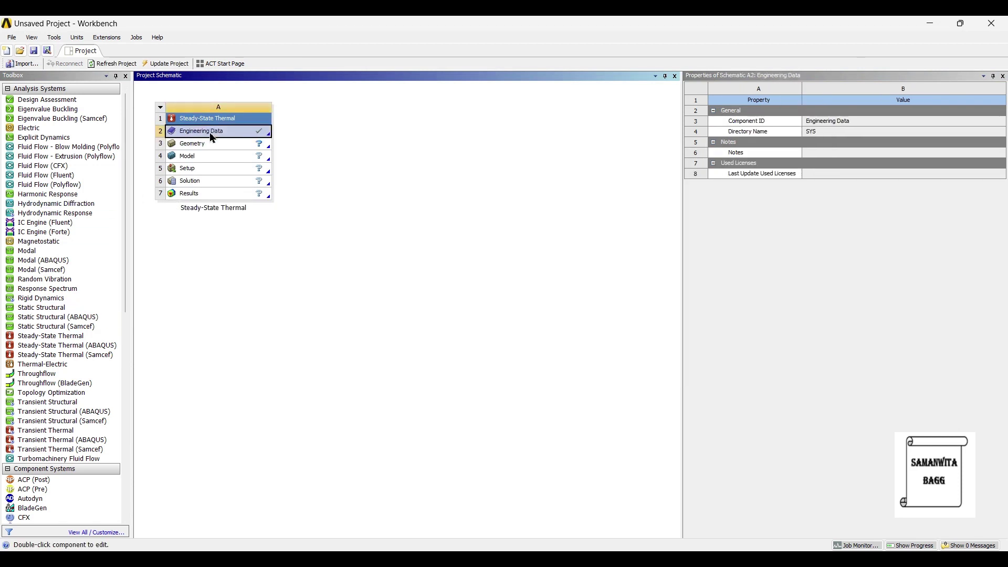
double_click(212, 137)
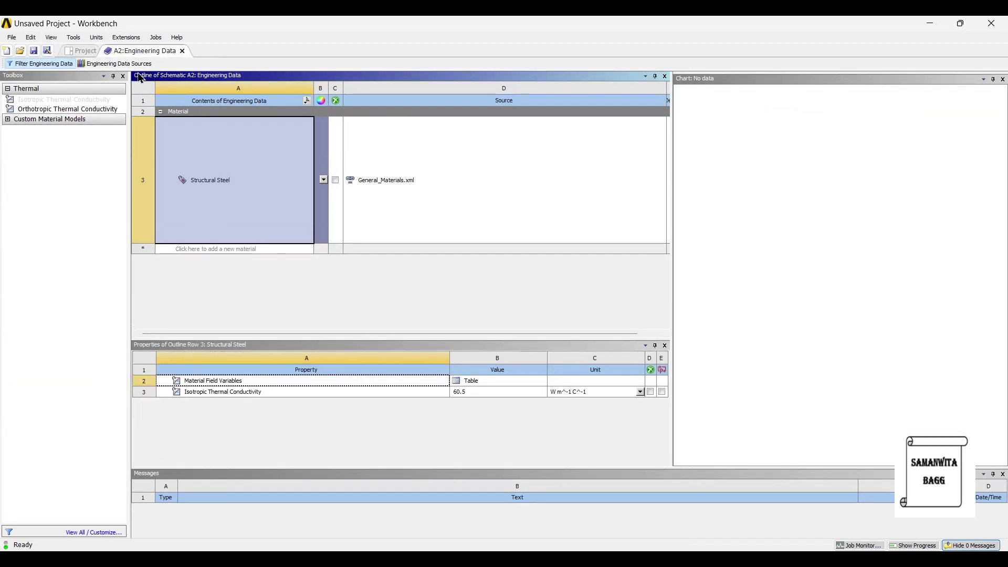
Step: Add Polyethylene from the General Materials library to the engineering data, return to the project schematic and update the project
click(123, 63)
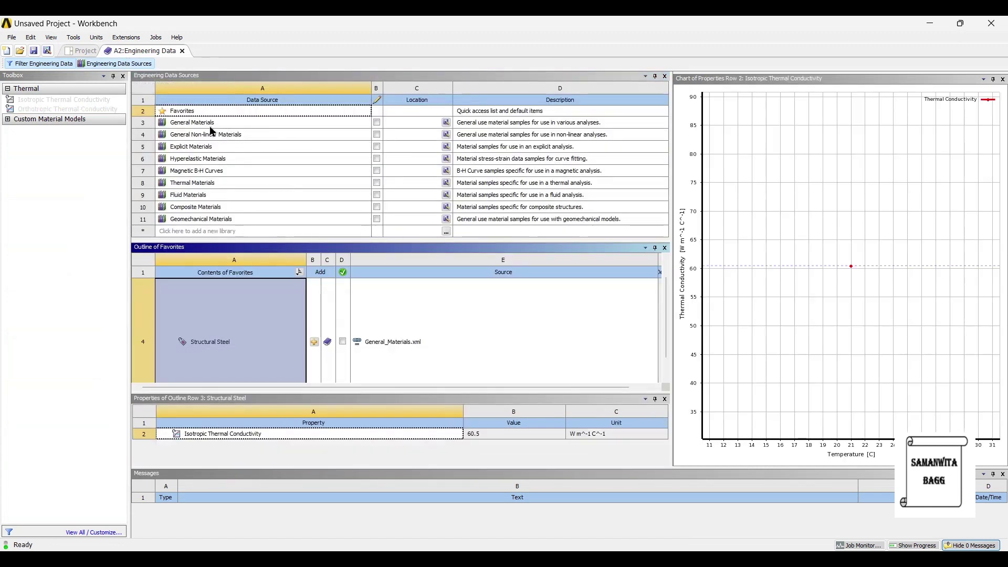
click(207, 124)
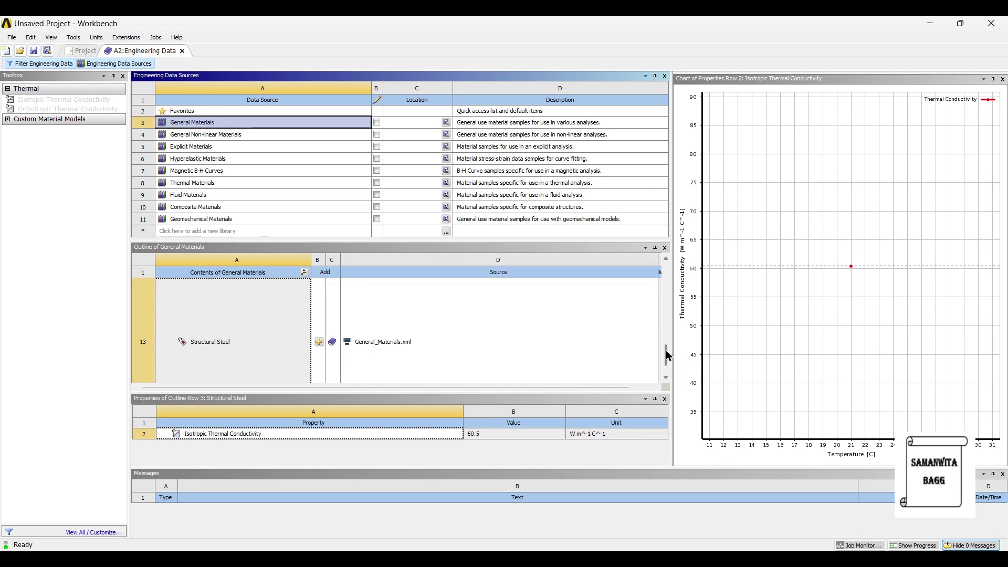
drag(668, 356, 667, 341)
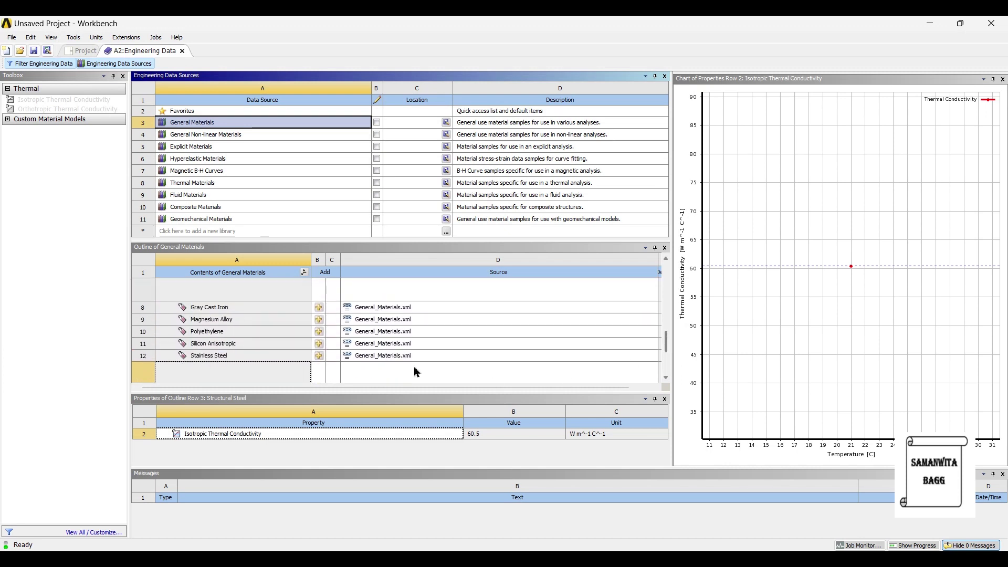
click(319, 332)
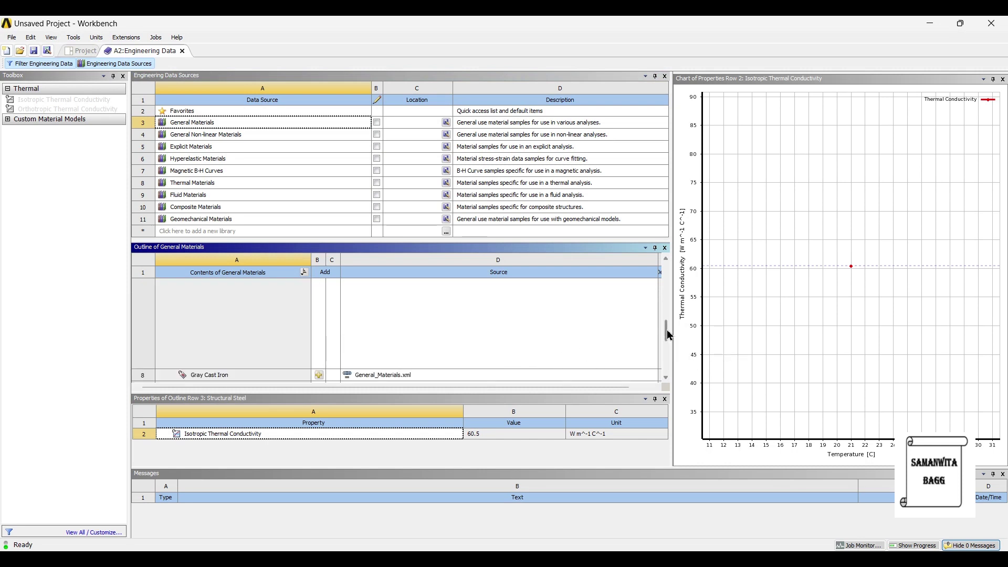
drag(666, 334, 667, 348)
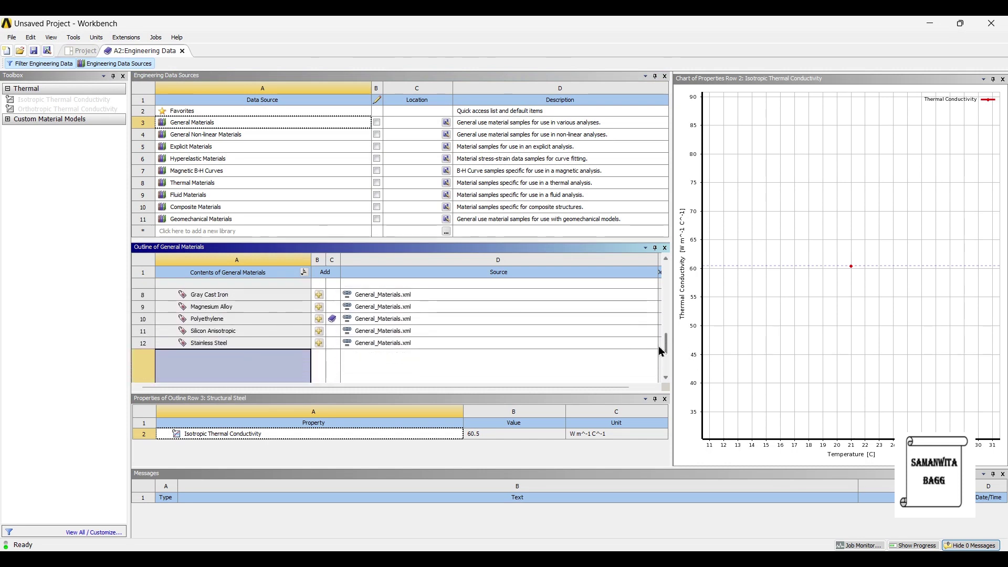
click(319, 343)
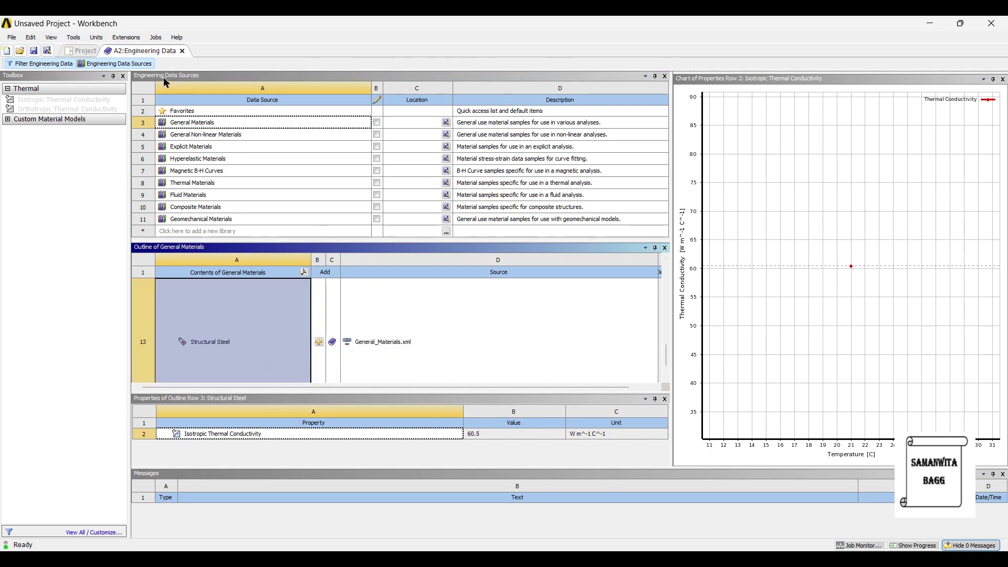
click(80, 51)
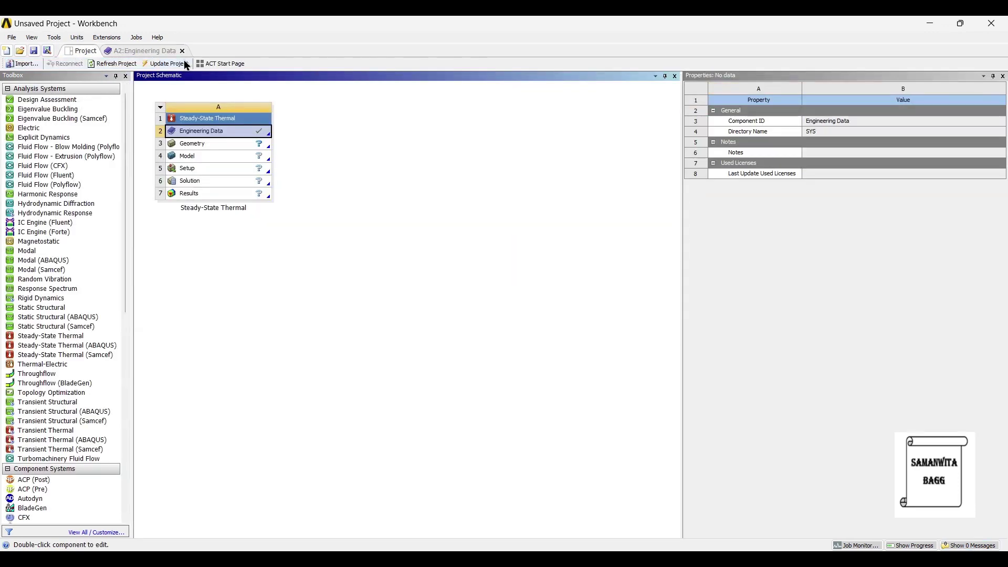
click(167, 64)
Step: Import the geometry file bardak montaj1.STEP from the COFFEE MUG folder inside Thermal into the thermal system
click(209, 150)
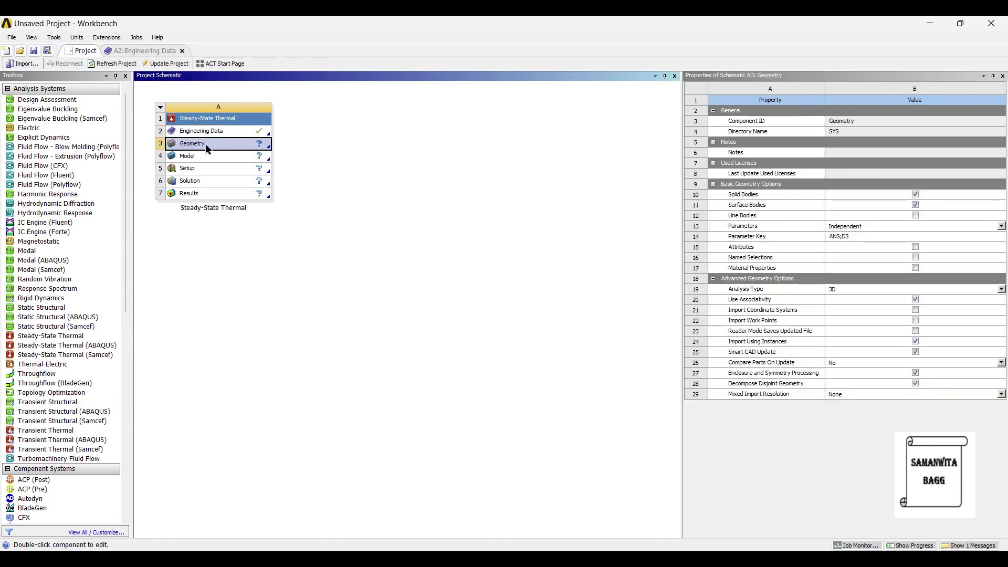
right_click(207, 145)
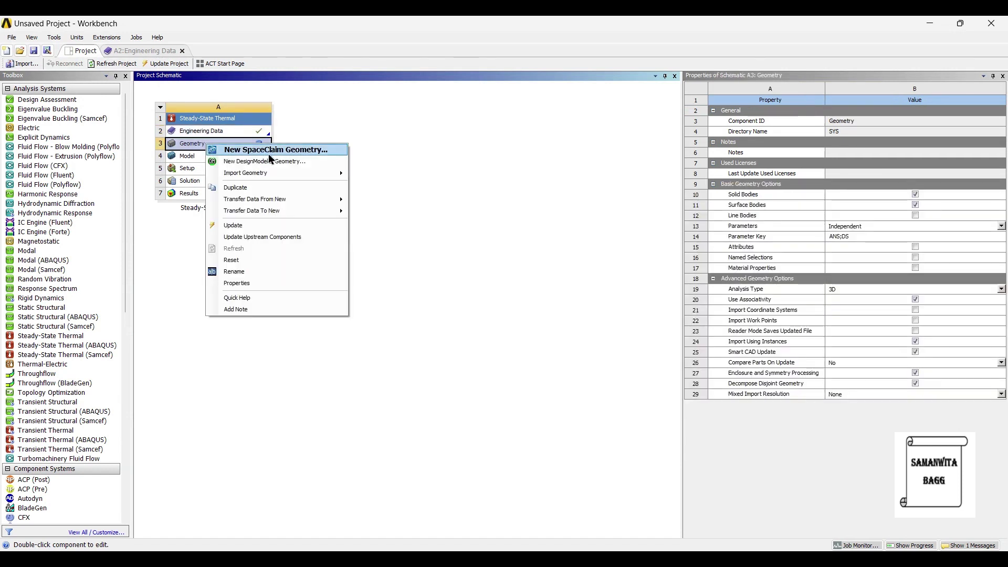
mouse_move(267, 177)
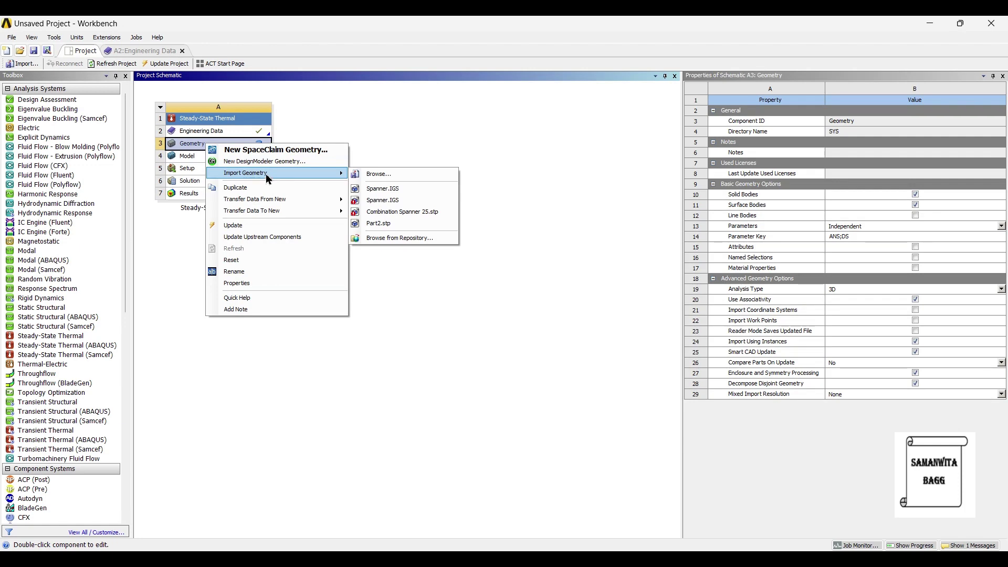
click(381, 174)
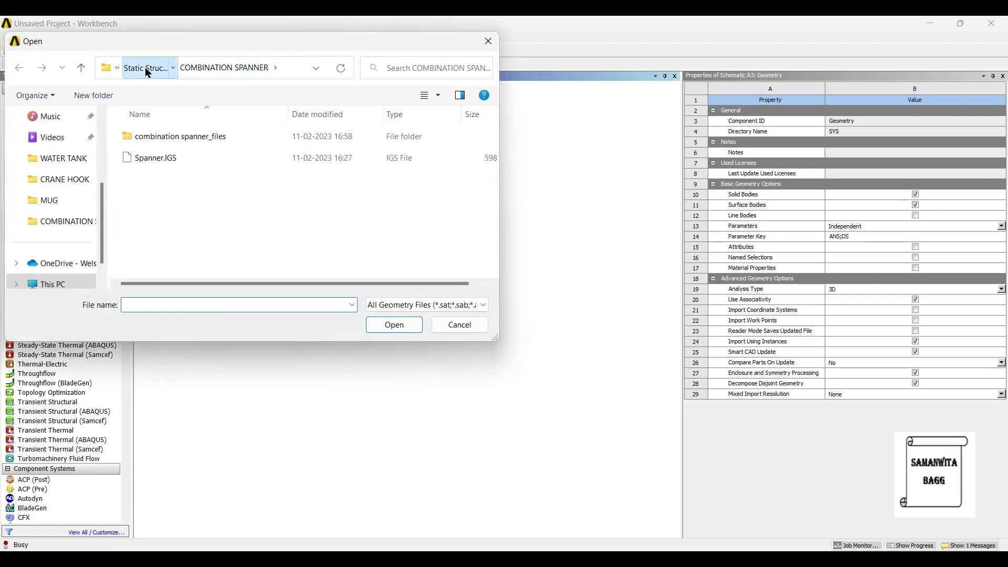
click(148, 72)
click(189, 69)
double_click(180, 155)
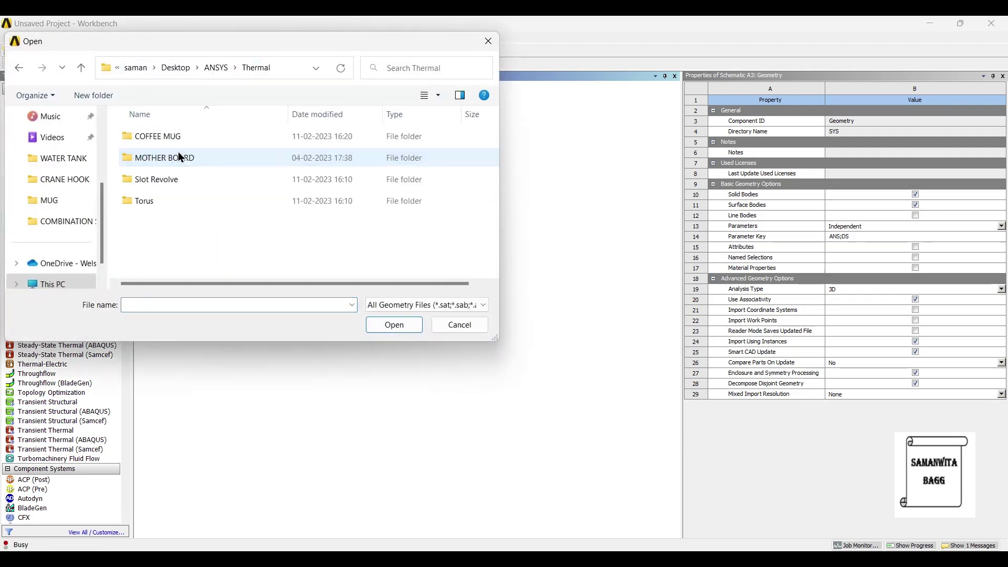
double_click(178, 137)
click(190, 137)
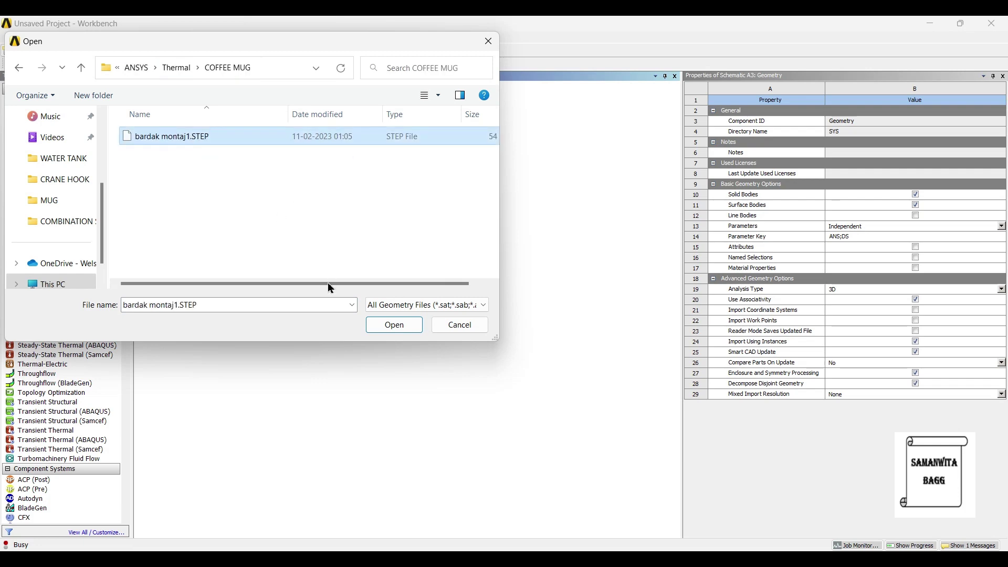
click(385, 326)
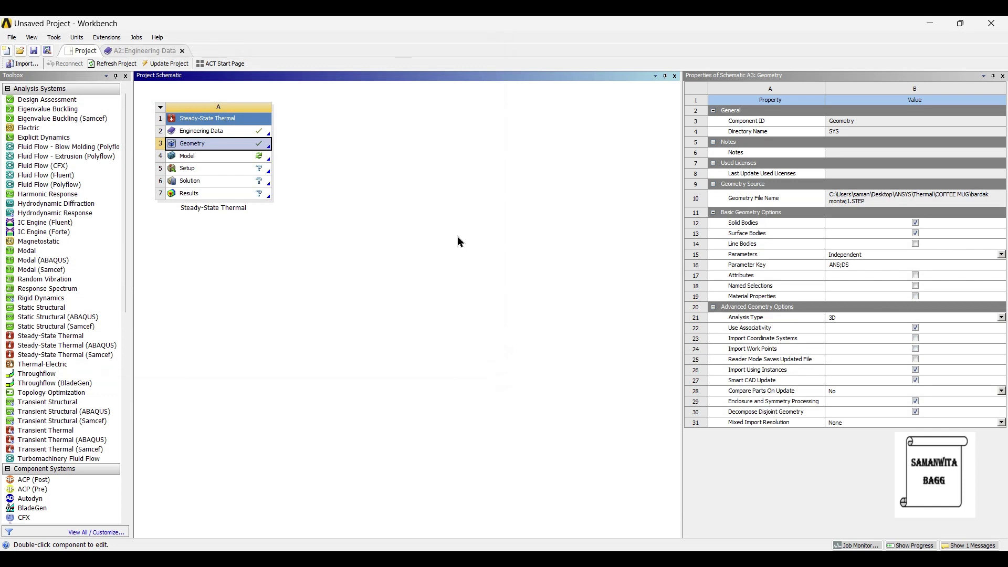
Step: Open the thermal model for editing and assign Polyethylene to both mug bodies, tutacak and bardak
double_click(206, 157)
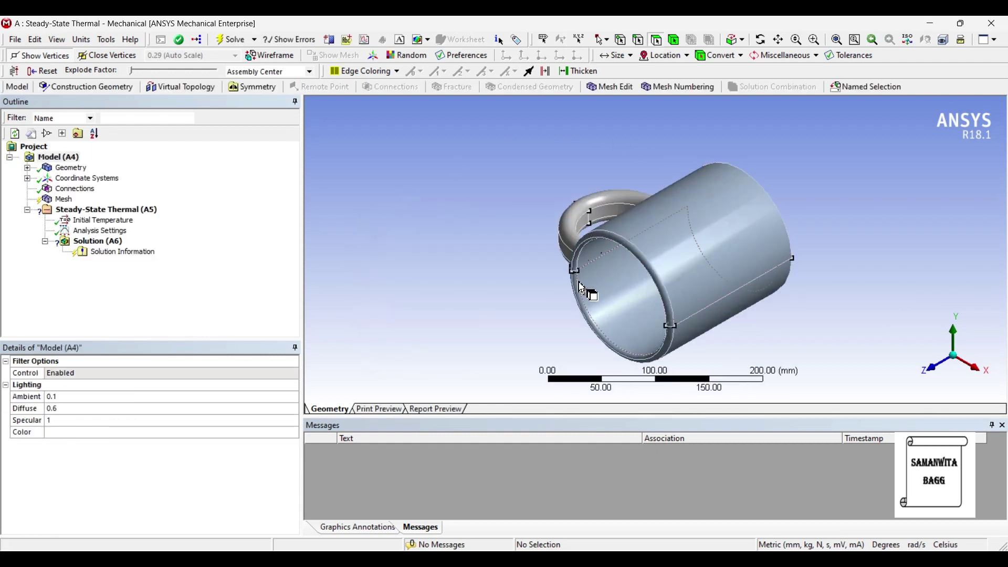
middle_drag(555, 313, 604, 274)
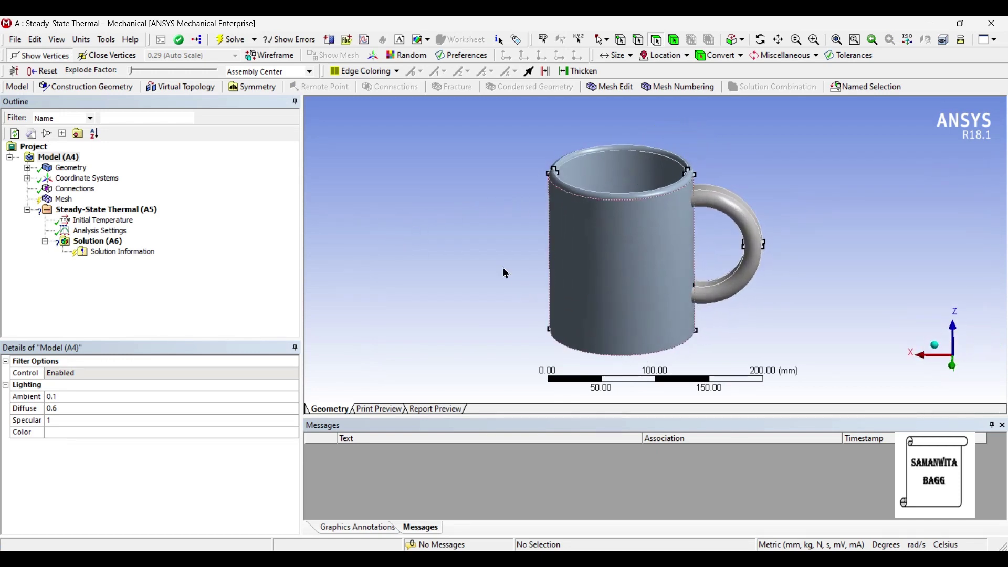
click(27, 168)
click(83, 179)
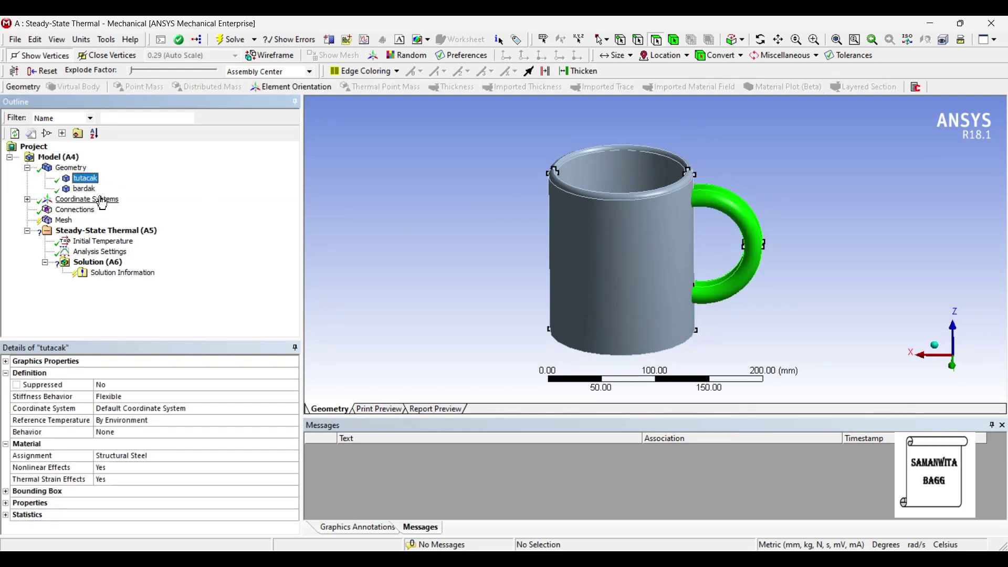
ctrl+click(84, 189)
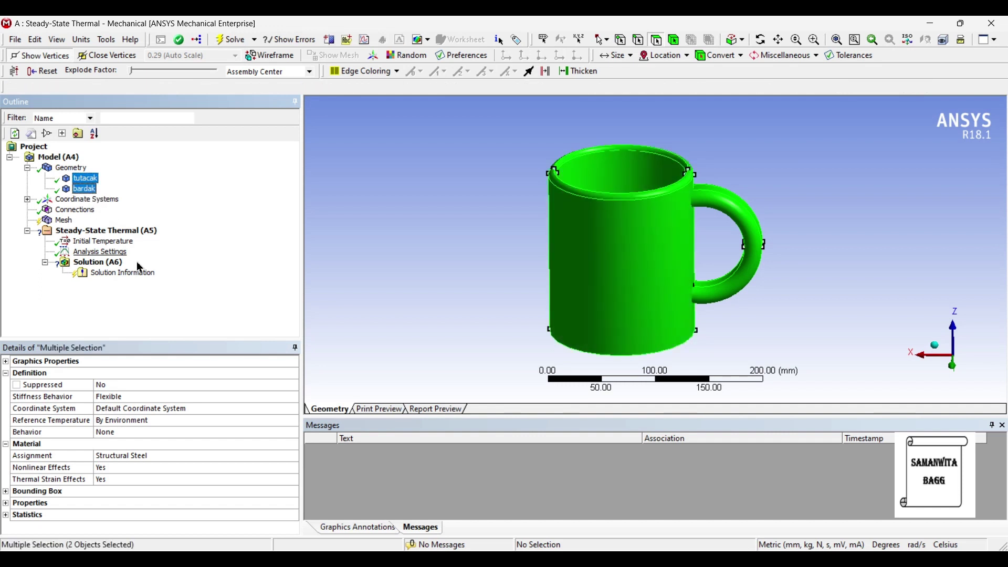
click(199, 456)
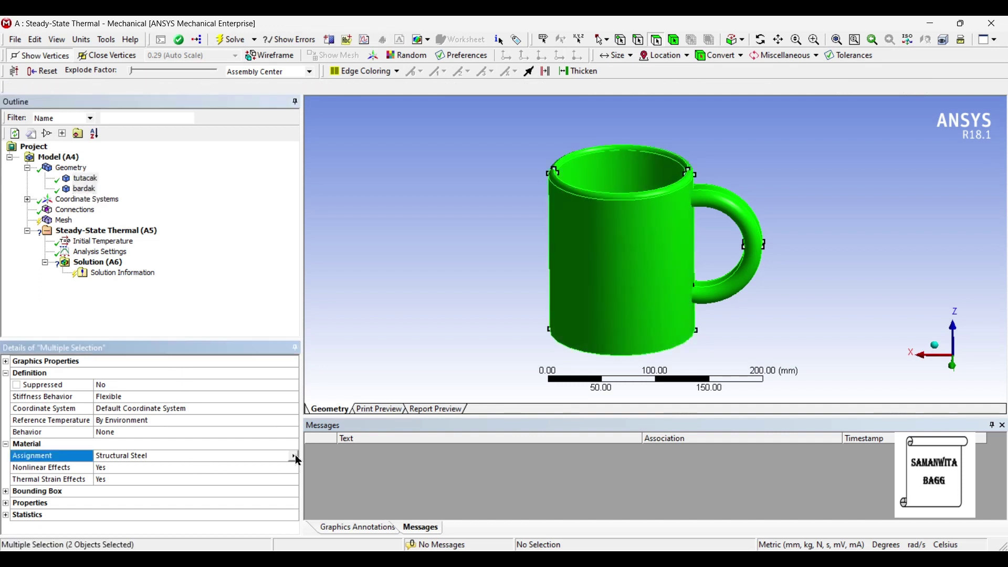
click(296, 458)
click(352, 512)
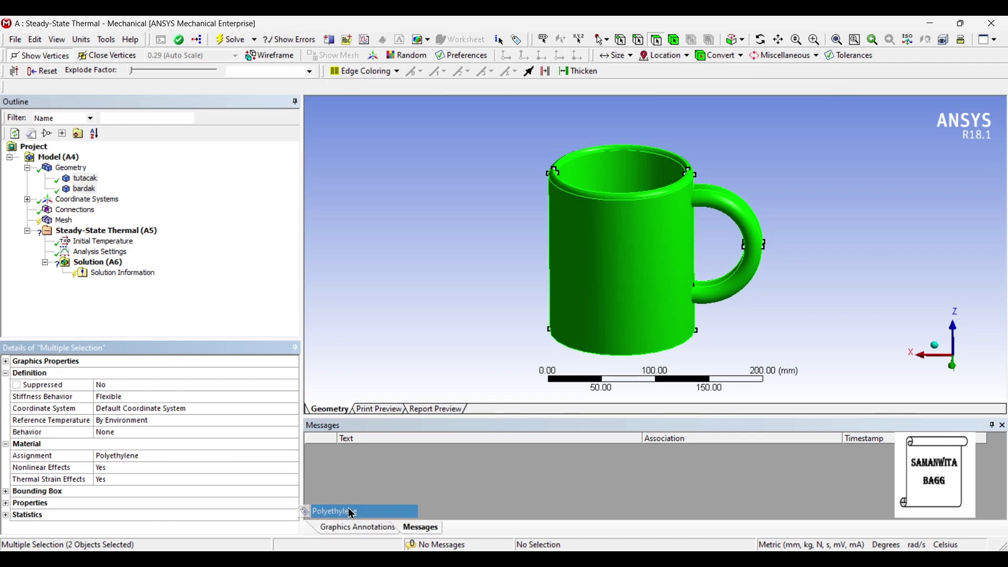
Step: Set the mesh sizing's Relevance Center to Fine and generate the mesh for the mug
click(66, 223)
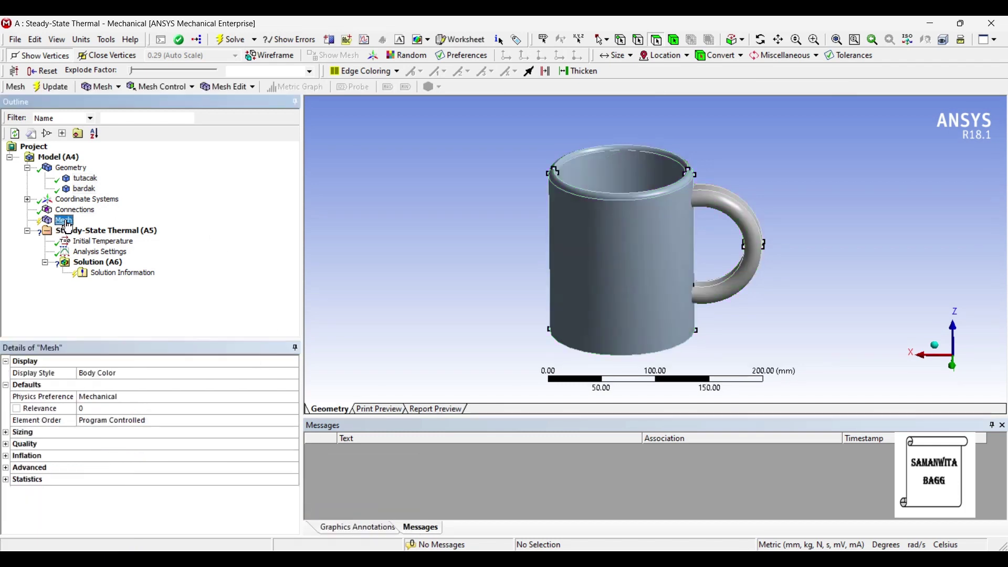
click(8, 433)
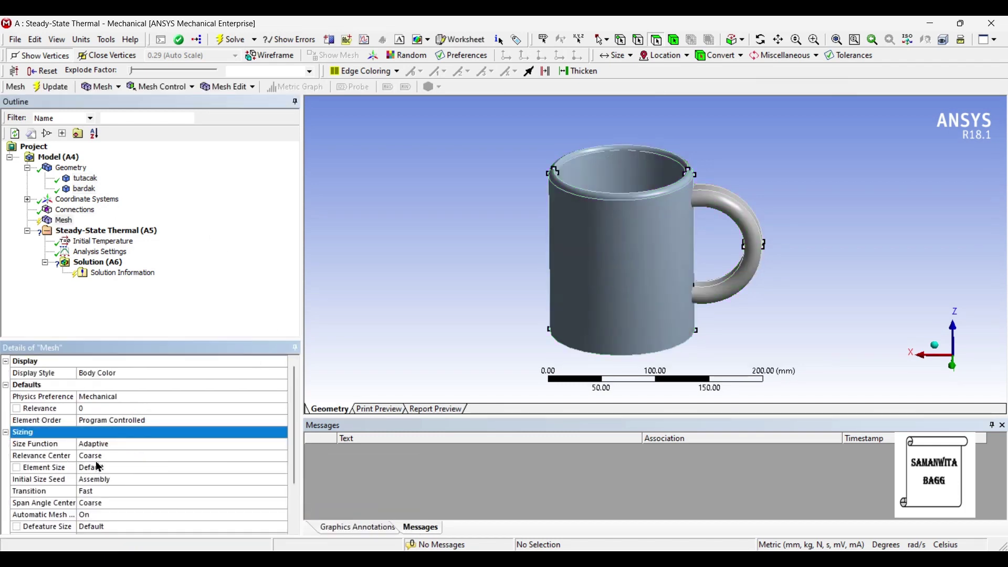
click(138, 456)
click(283, 457)
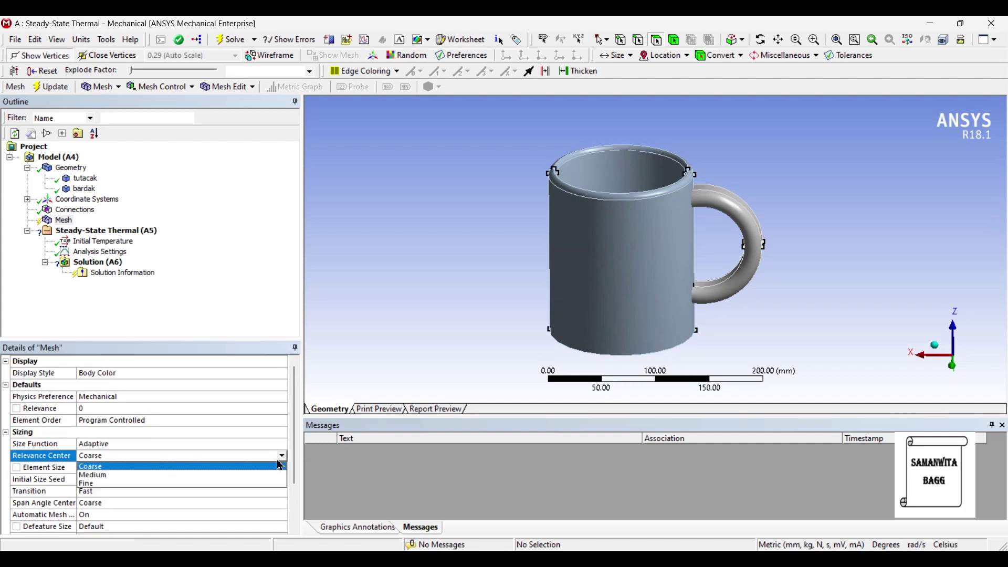
click(152, 483)
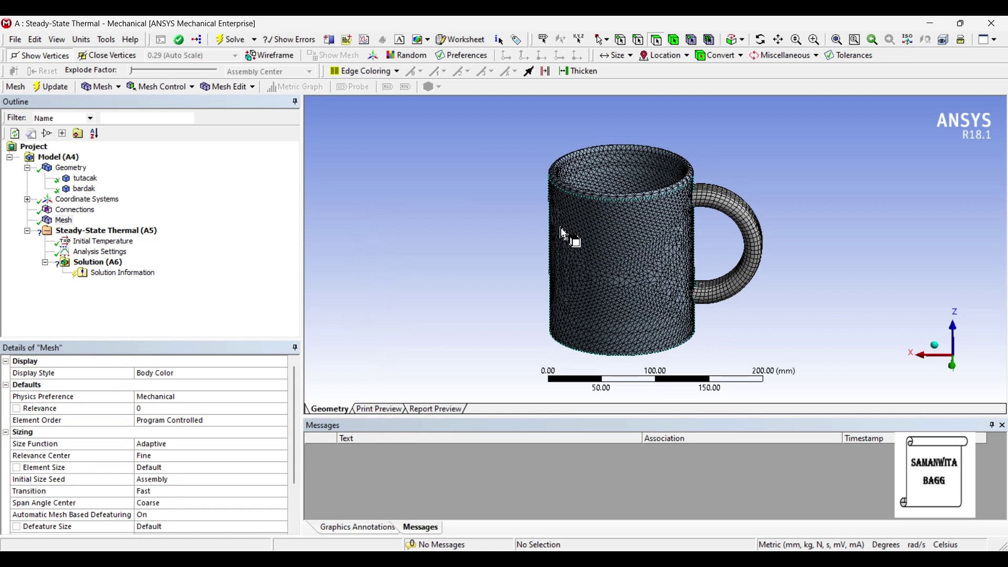
Step: Insert a Temperature load in the steady-state thermal analysis and scope it to the mug's three inner faces
click(107, 231)
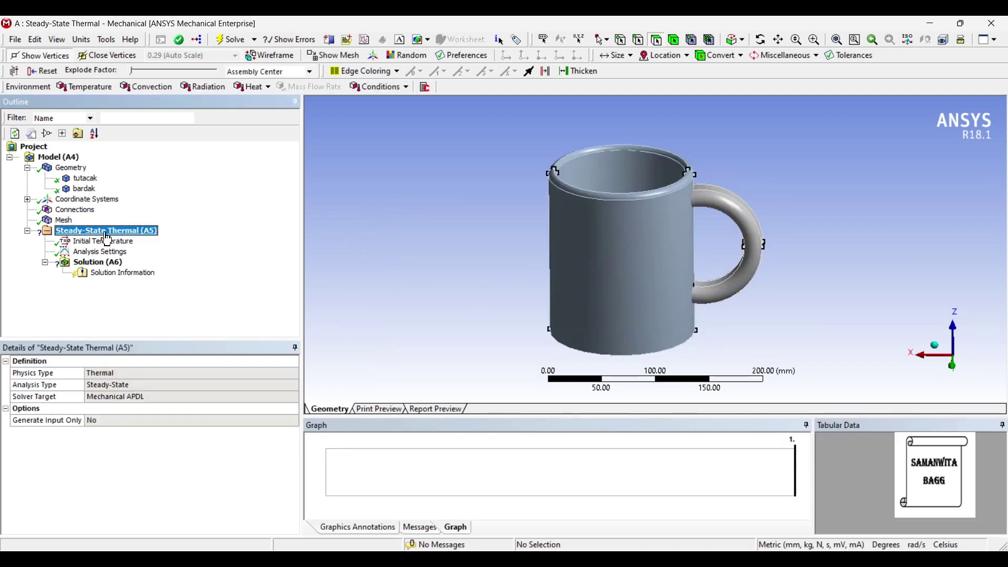
right_click(107, 239)
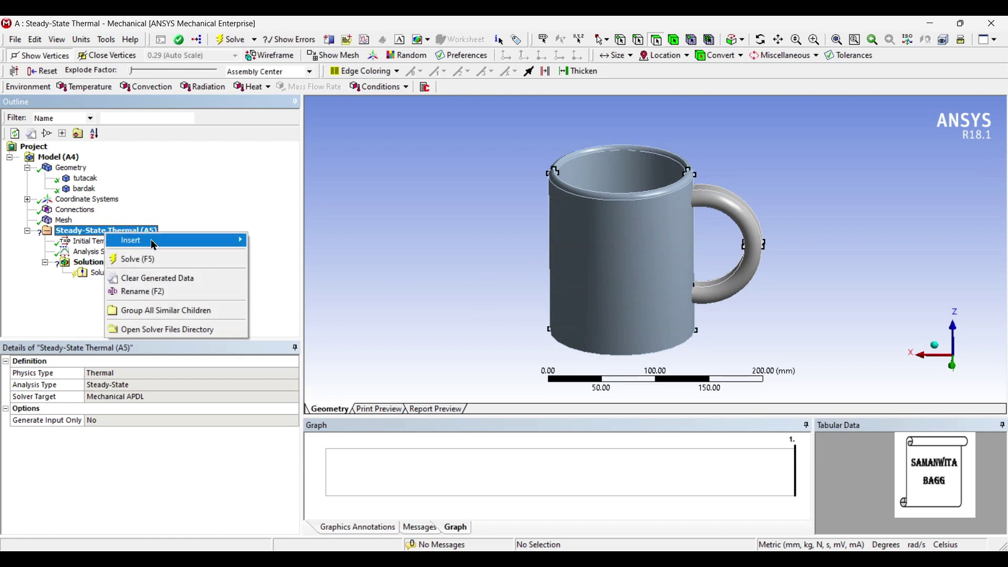
mouse_move(154, 244)
click(284, 279)
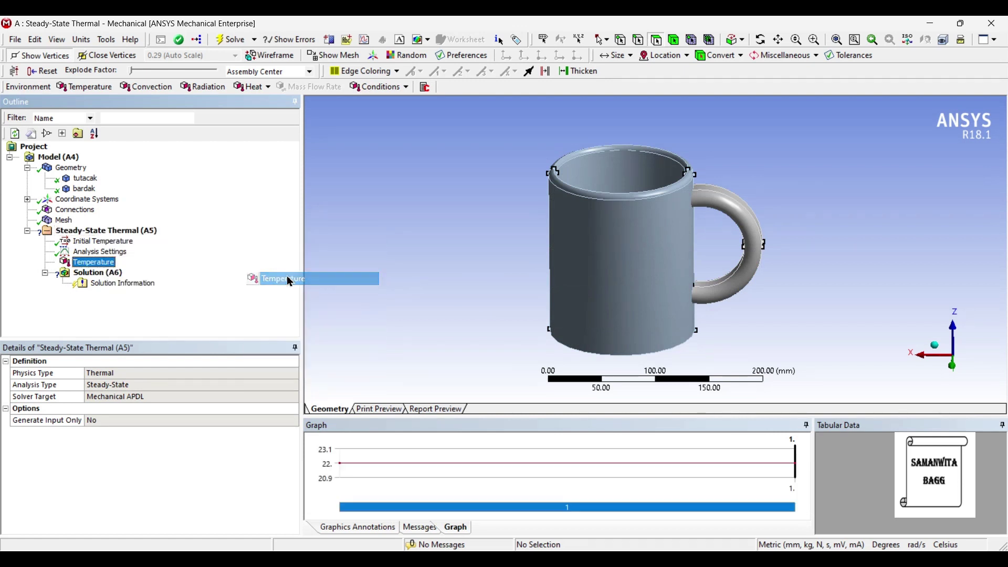
middle_drag(432, 233, 411, 277)
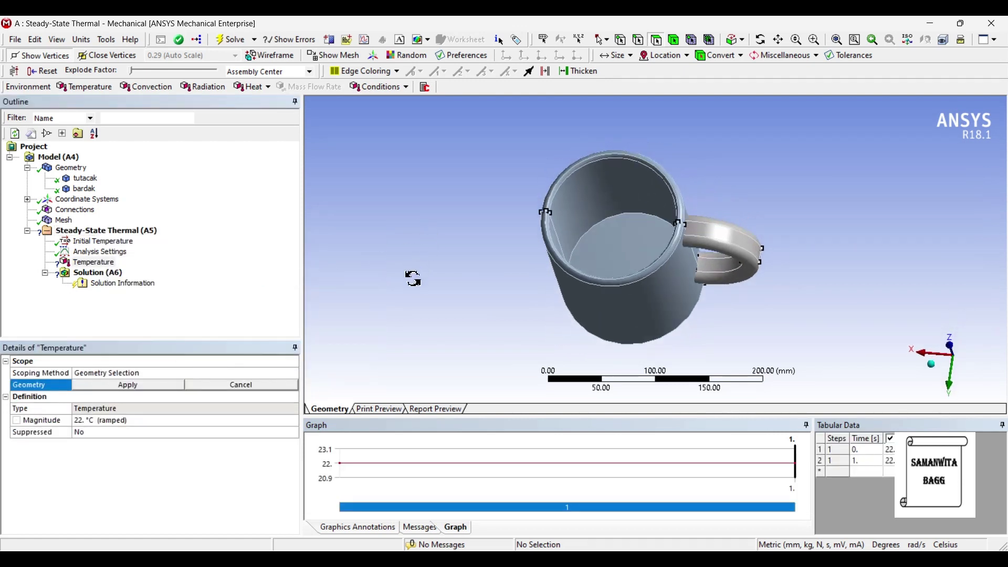
click(580, 199)
ctrl+click(558, 245)
ctrl+click(604, 255)
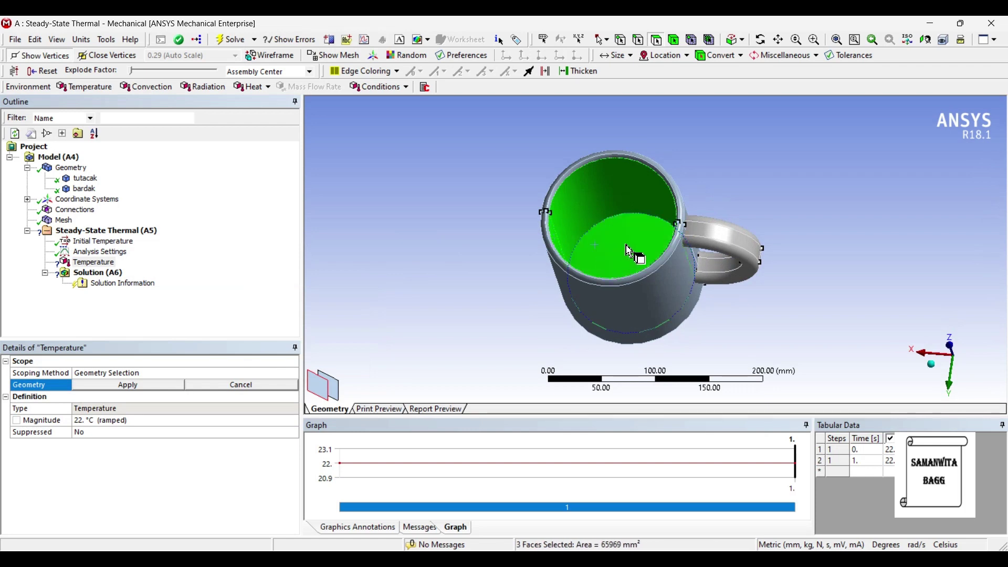
middle_drag(636, 255, 644, 232)
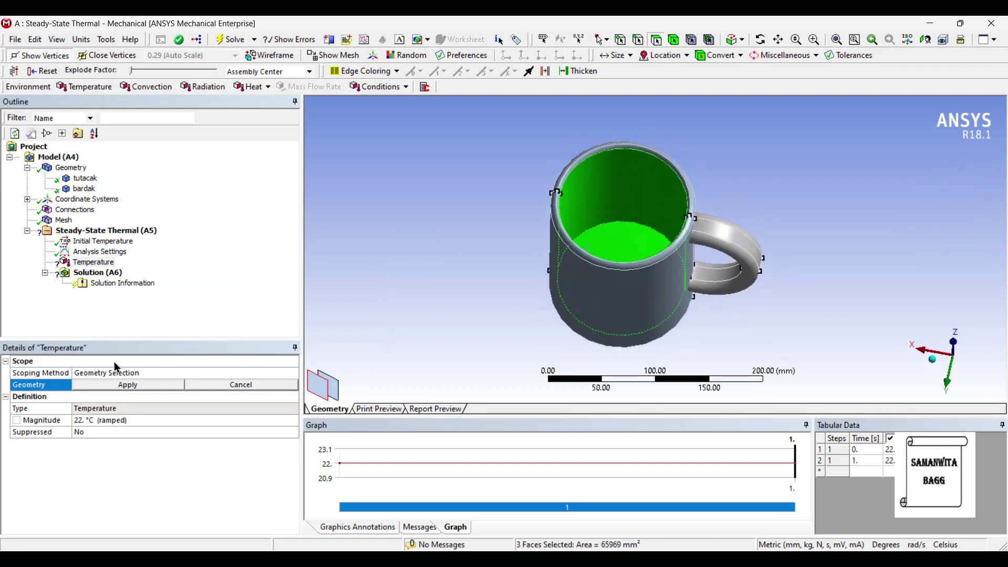
click(102, 388)
Step: Set the magnitude of the temperature load on the mug's inner faces to 80 °C
click(96, 421)
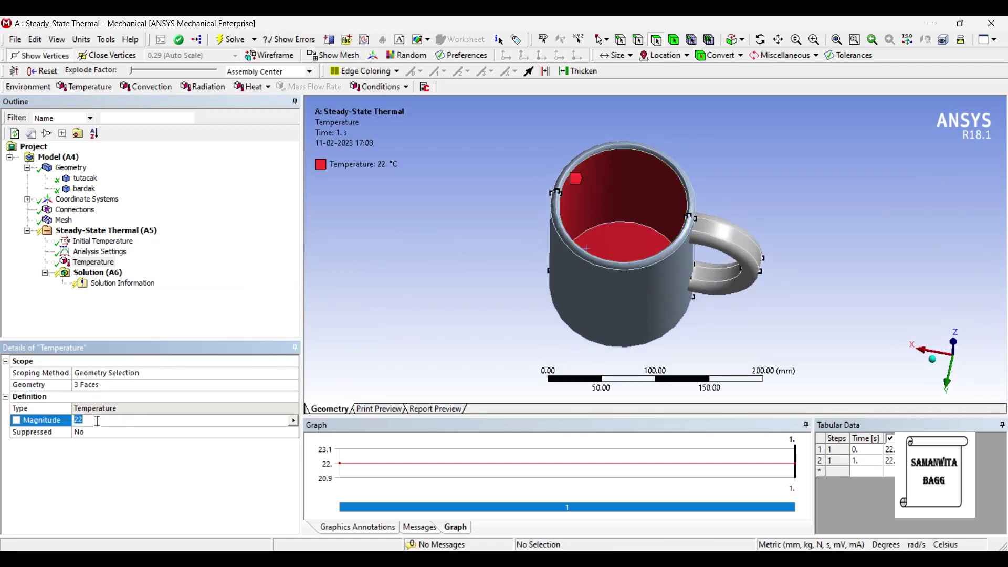
text(80)
key(Return)
Step: Insert a Convection load on the mug's two outer cylindrical faces
middle_drag(652, 312, 525, 291)
click(623, 272)
click(677, 196)
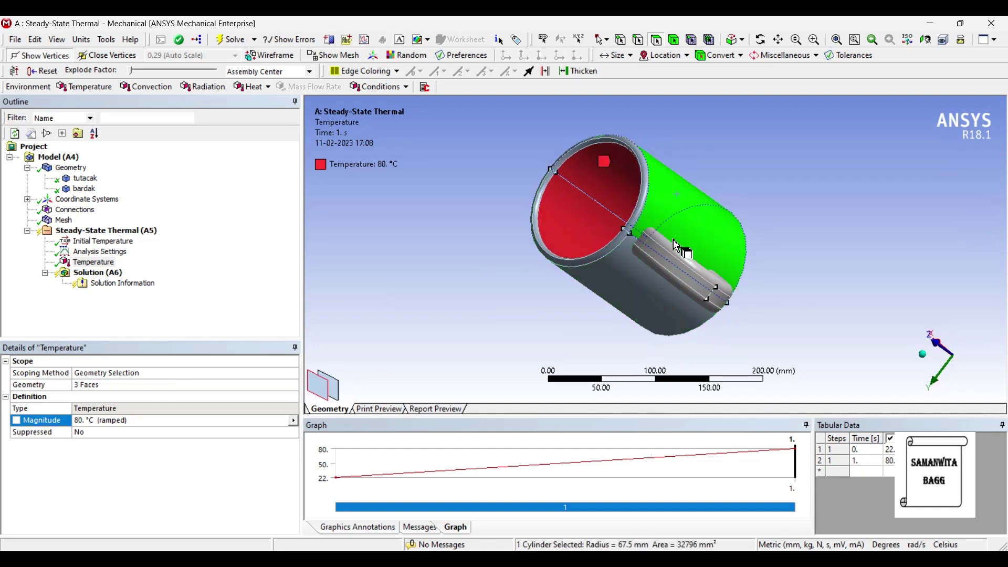
ctrl+click(626, 286)
middle_drag(629, 247, 679, 250)
right_click(625, 252)
mouse_move(634, 256)
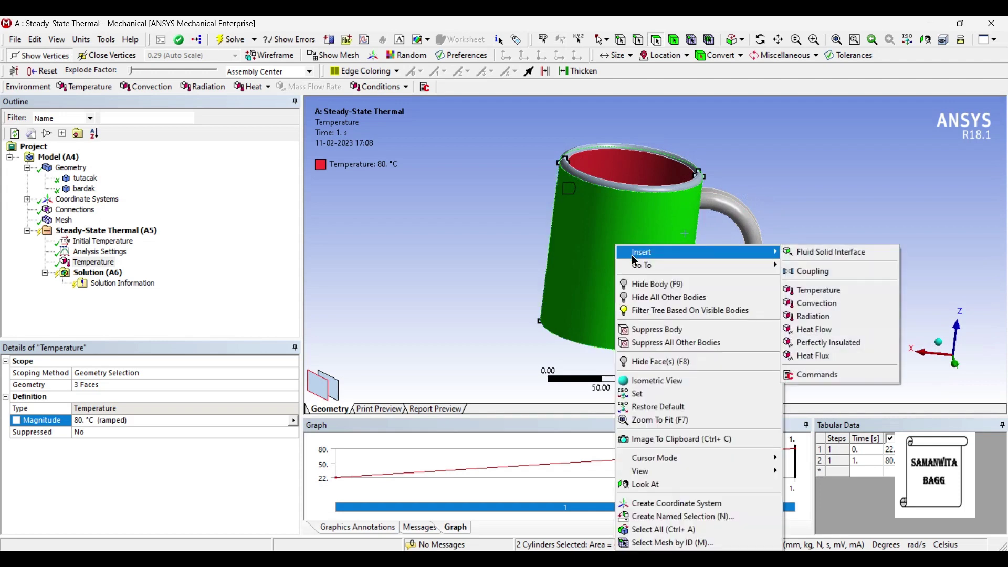
click(828, 306)
Step: Set the film coefficient of the convection on the outer faces to 45 W/mm²·°C
click(120, 423)
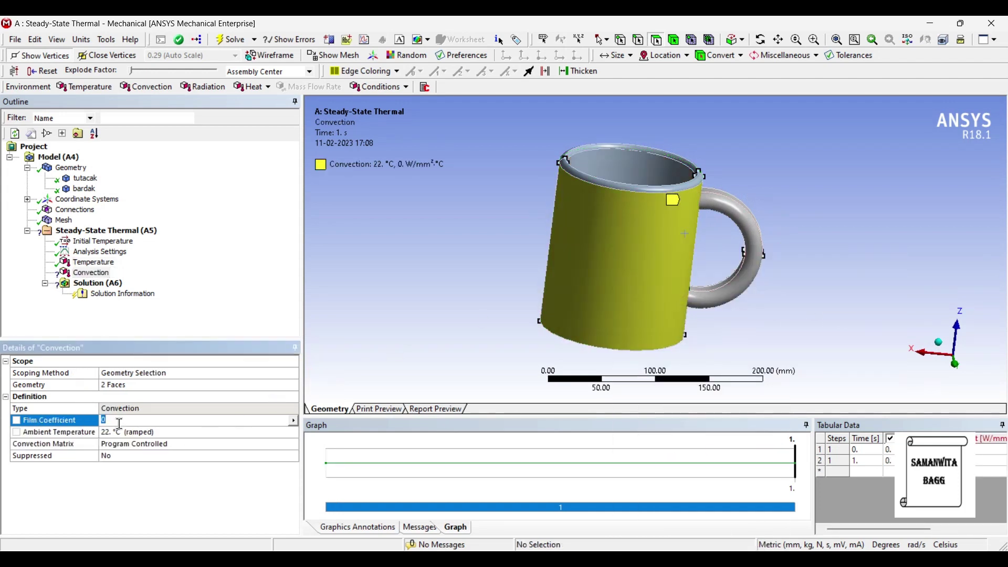
text(45)
key(Return)
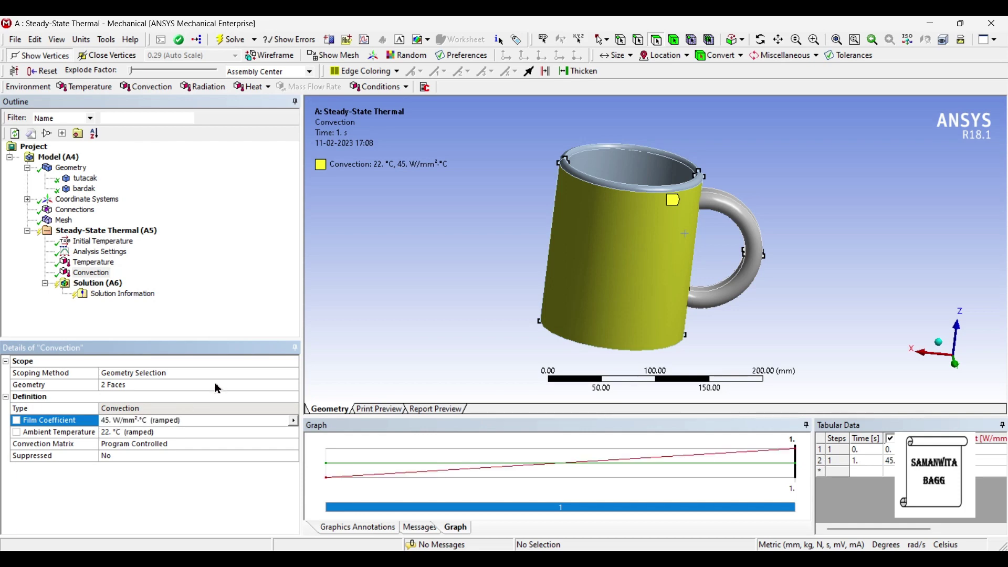
Step: Insert a Radiation load on ten faces of the mug's rim and handle and set its ambient temperature to 45 °C
click(622, 186)
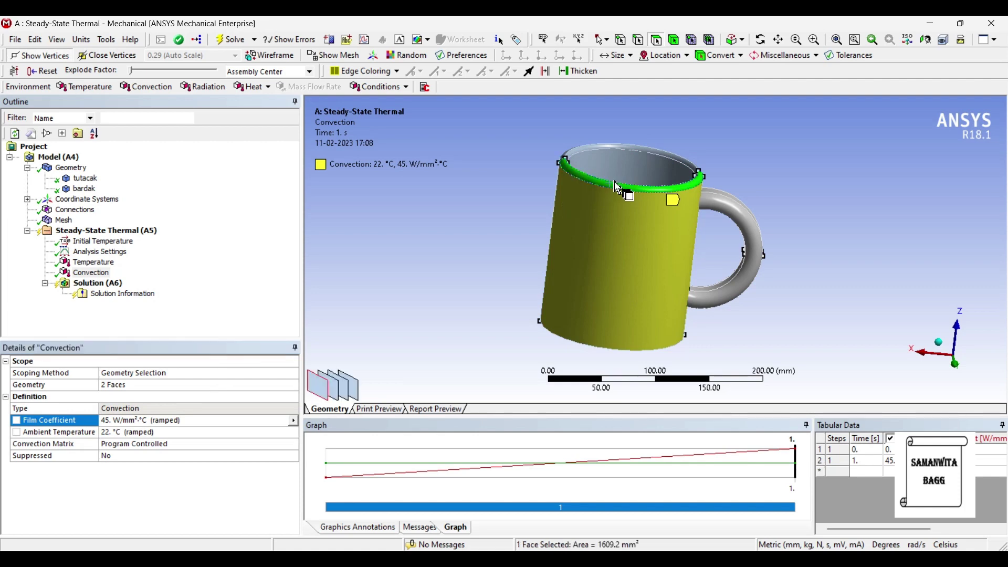
ctrl+click(624, 158)
middle_drag(603, 167, 638, 247)
ctrl+click(575, 179)
ctrl+click(605, 237)
ctrl+click(731, 213)
ctrl+click(703, 234)
ctrl+click(641, 283)
middle_drag(641, 283, 777, 208)
ctrl+click(661, 293)
ctrl+click(712, 195)
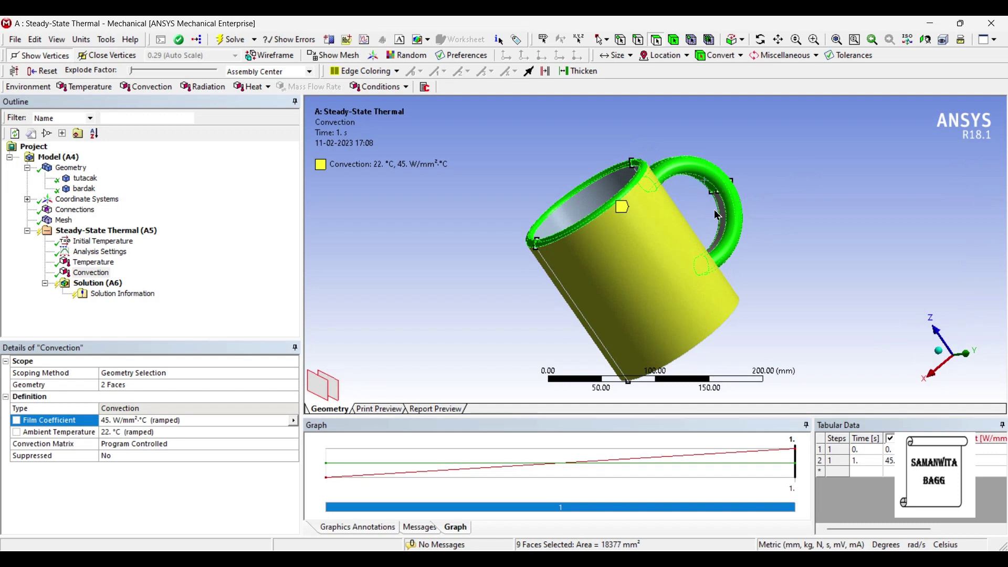
ctrl+click(724, 212)
middle_drag(757, 223, 744, 281)
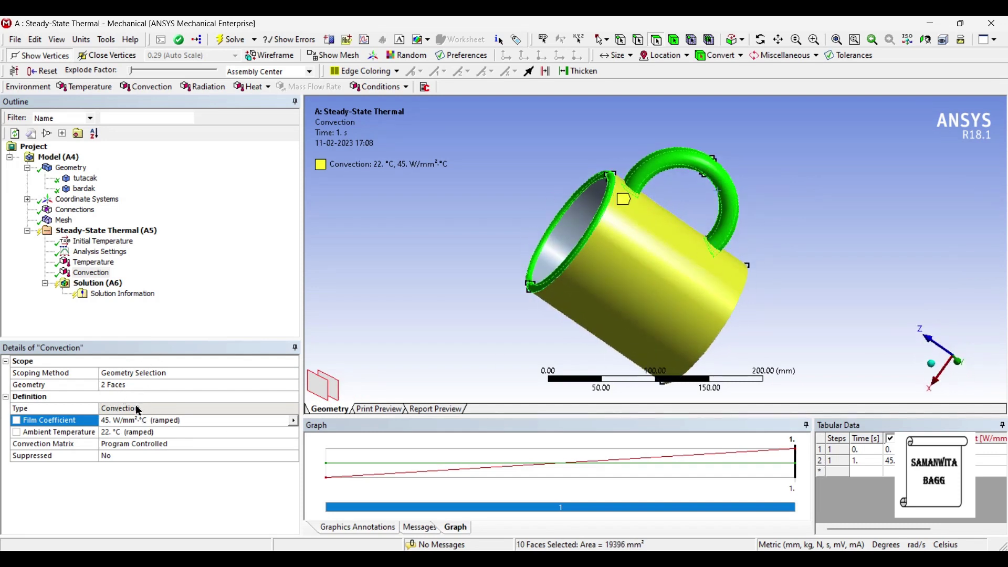
right_click(639, 173)
mouse_move(725, 179)
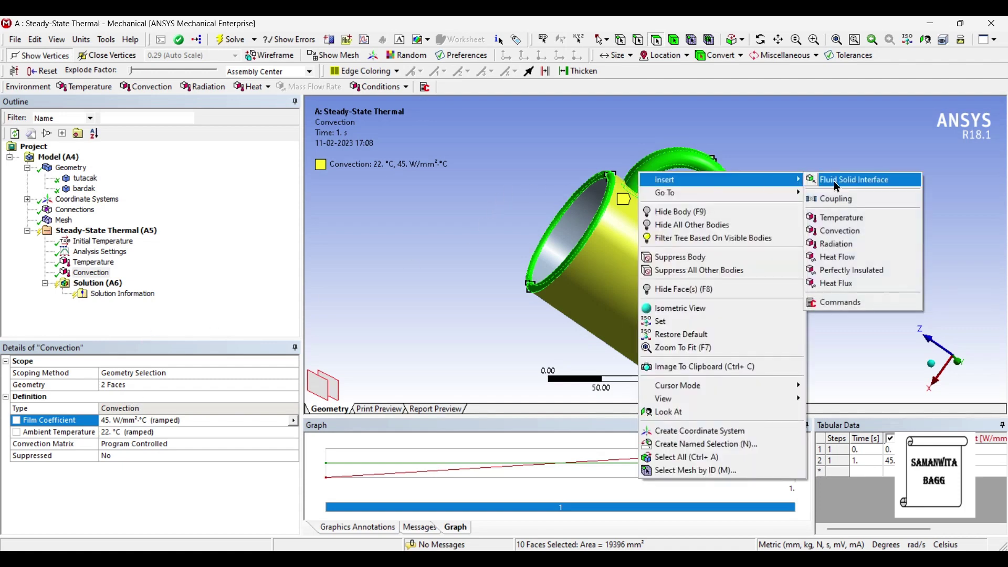
click(837, 243)
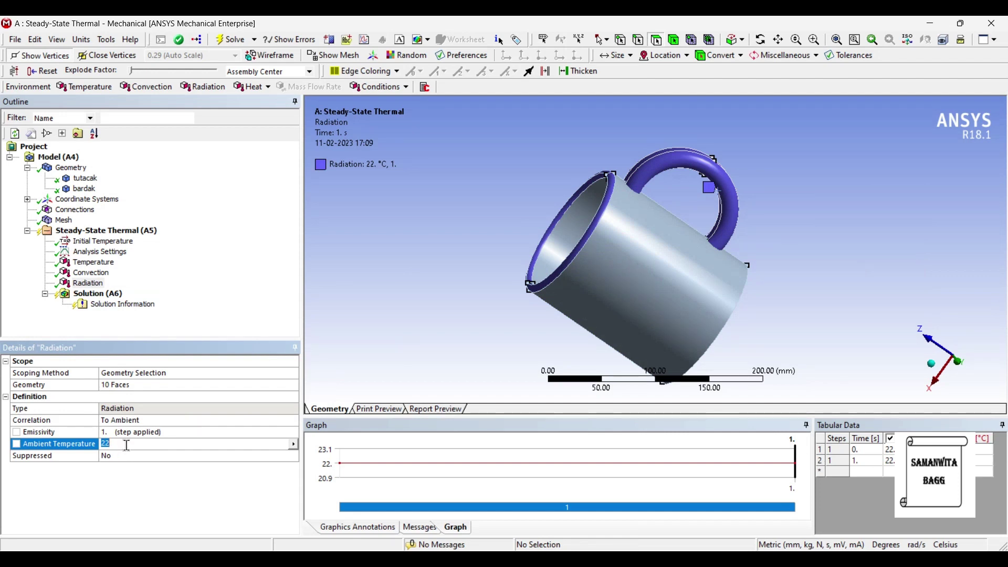
key(Return)
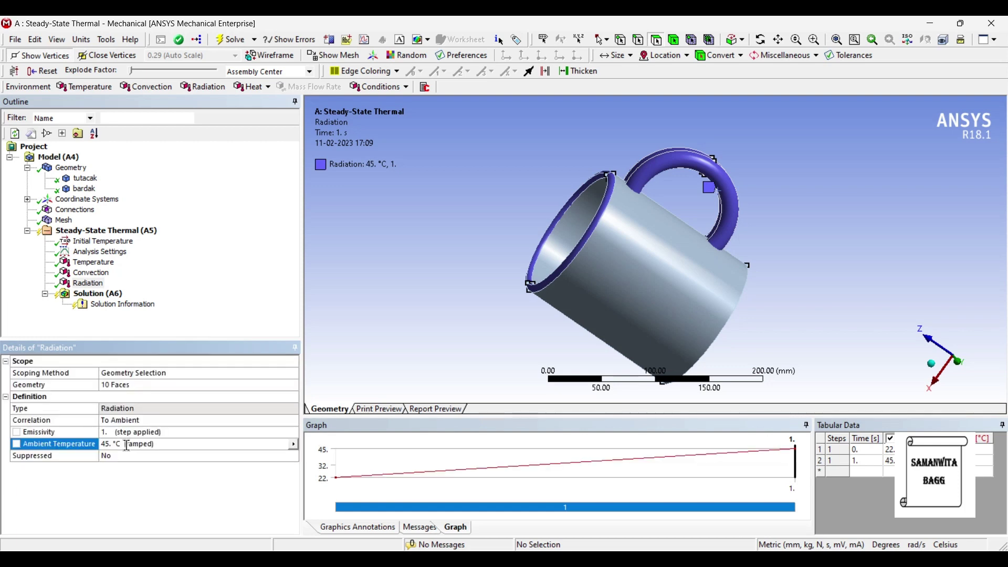
Step: Add Temperature and Total Heat Flux results to the solution
ctrl+middle_drag(613, 316, 653, 260)
right_click(101, 294)
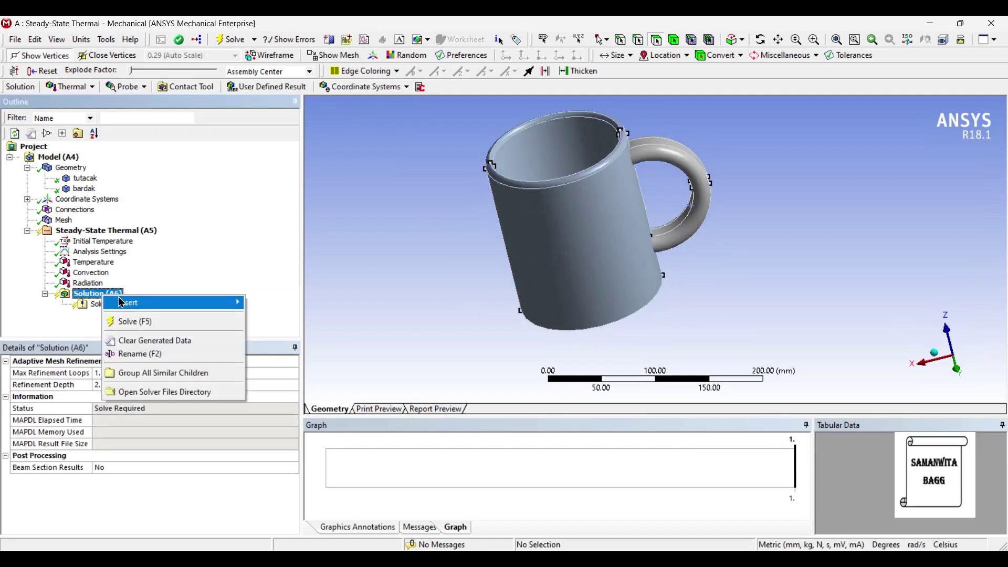
mouse_move(210, 303)
mouse_move(347, 303)
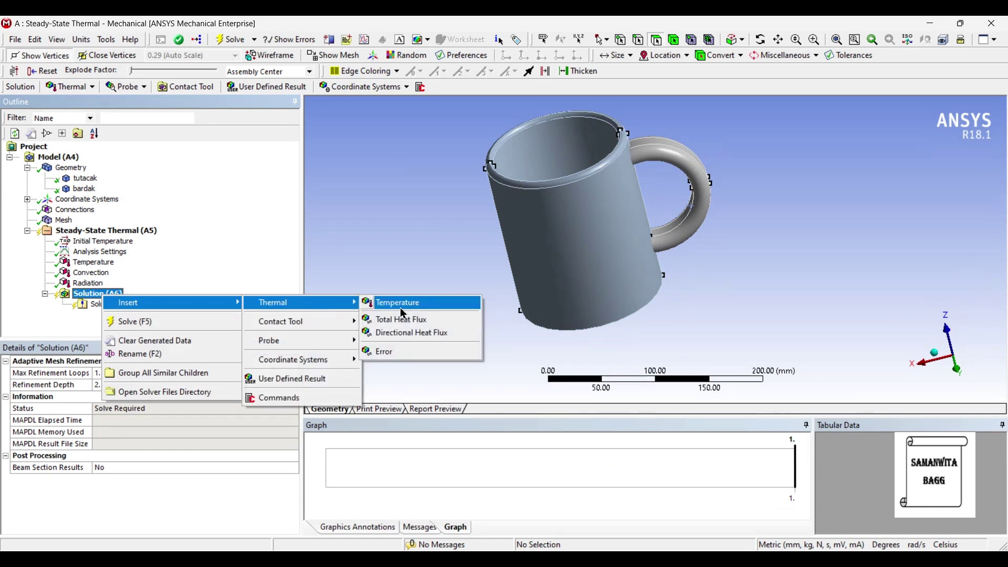
click(399, 301)
right_click(104, 294)
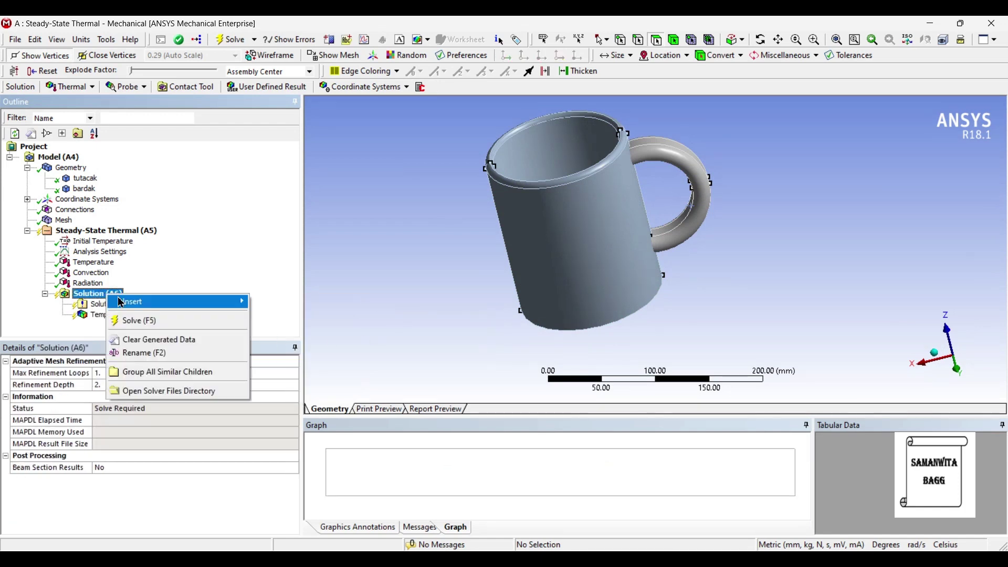
mouse_move(123, 303)
mouse_move(320, 312)
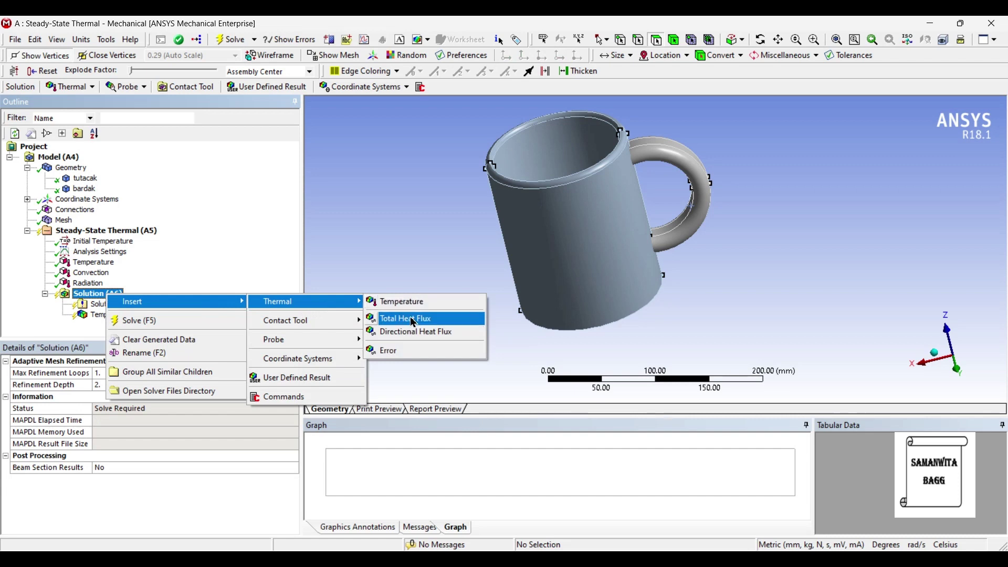
click(411, 319)
Step: Add a Directional Heat Flux result along the X axis and solve the analysis
right_click(107, 295)
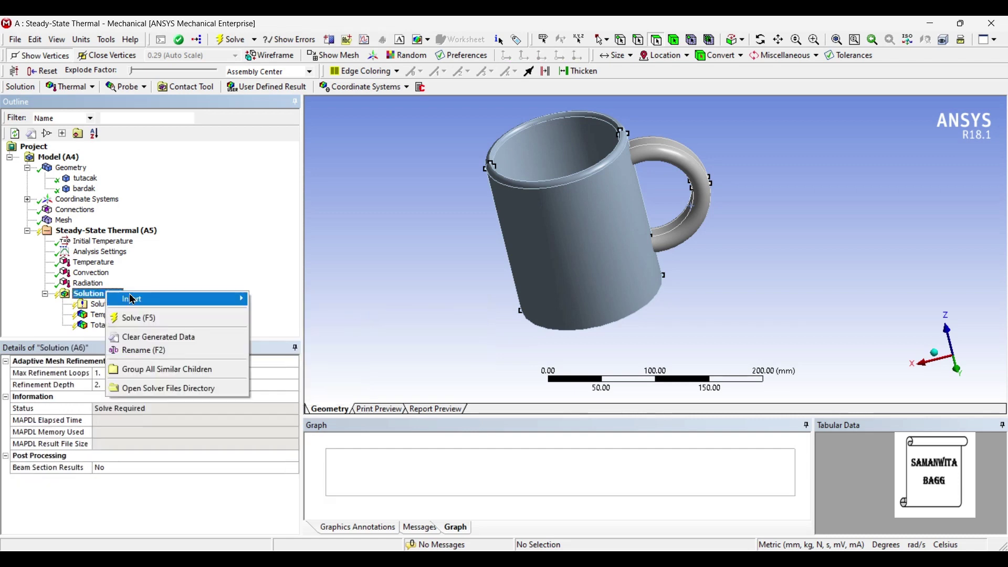
mouse_move(136, 299)
mouse_move(315, 300)
click(409, 331)
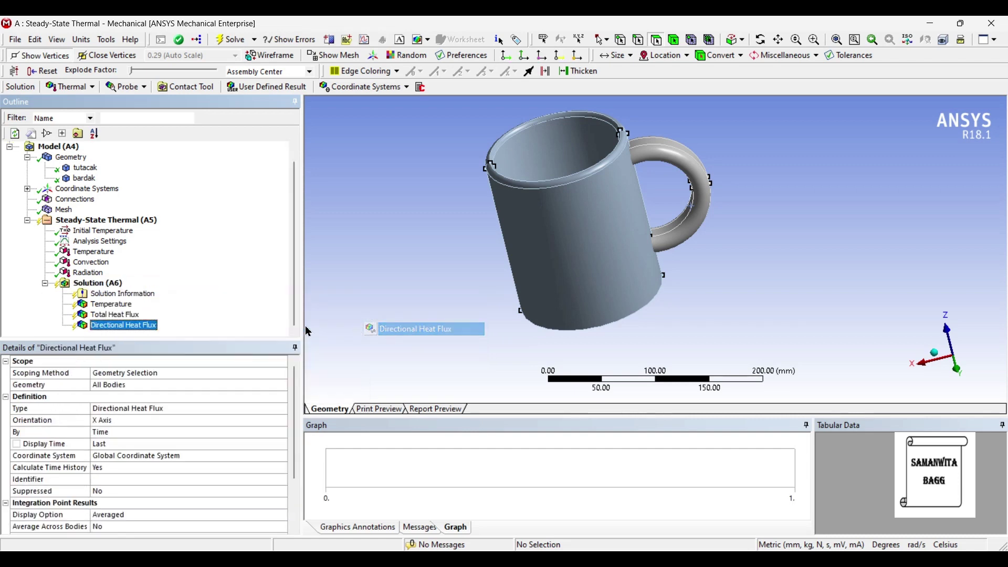
click(100, 284)
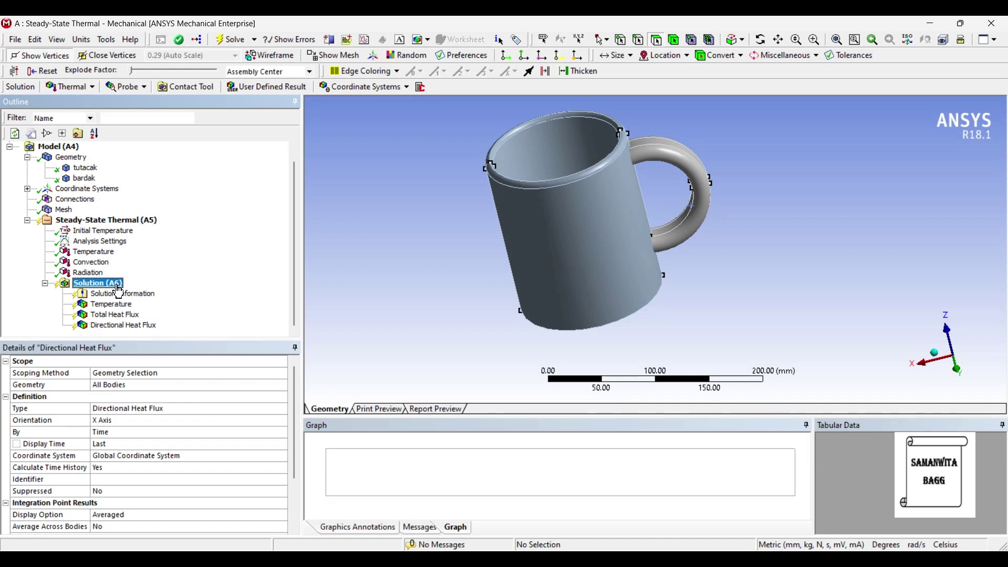
click(235, 40)
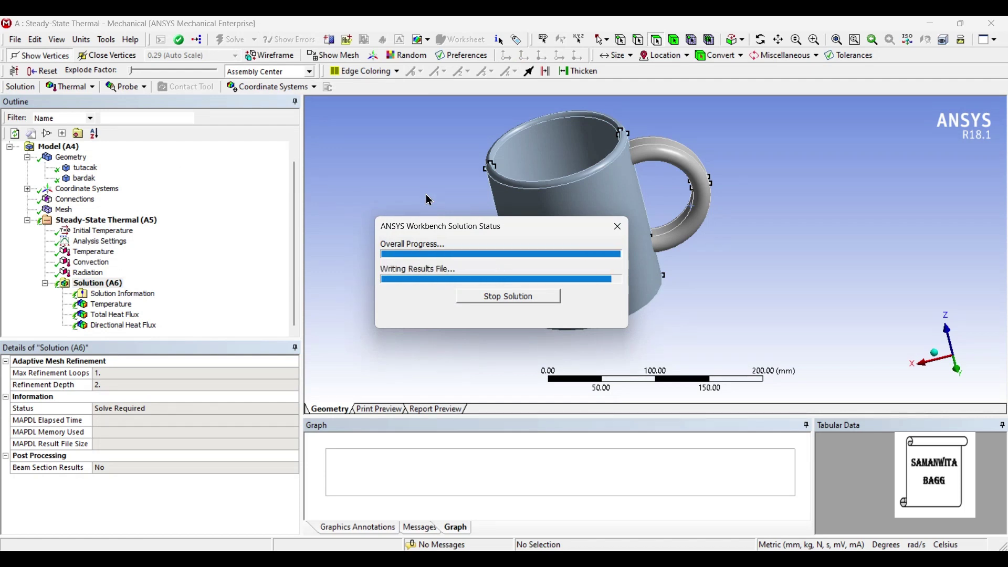
Step: Display the Temperature result of the polyethylene mug and play its animation
click(111, 304)
drag(541, 279, 580, 263)
click(357, 441)
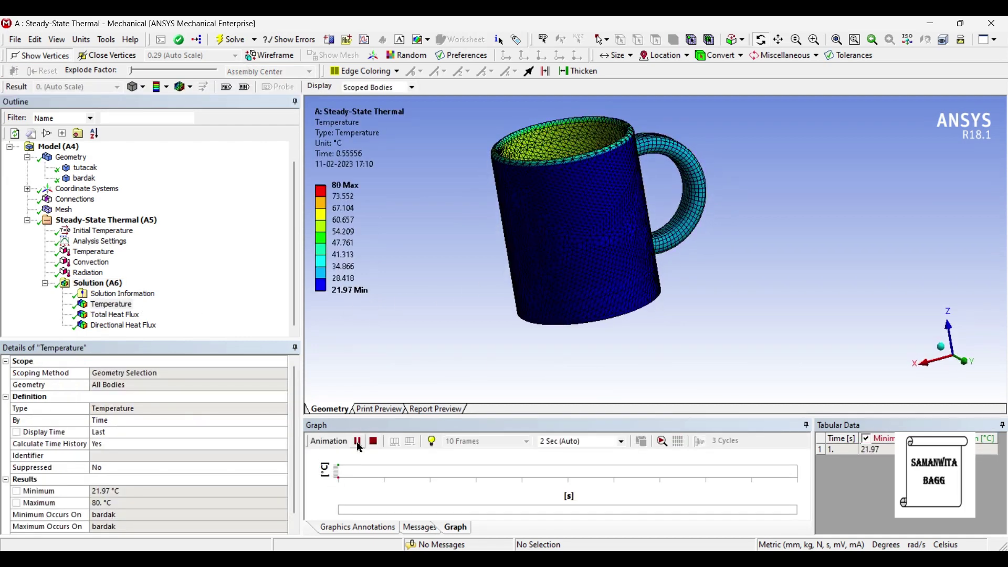
click(358, 443)
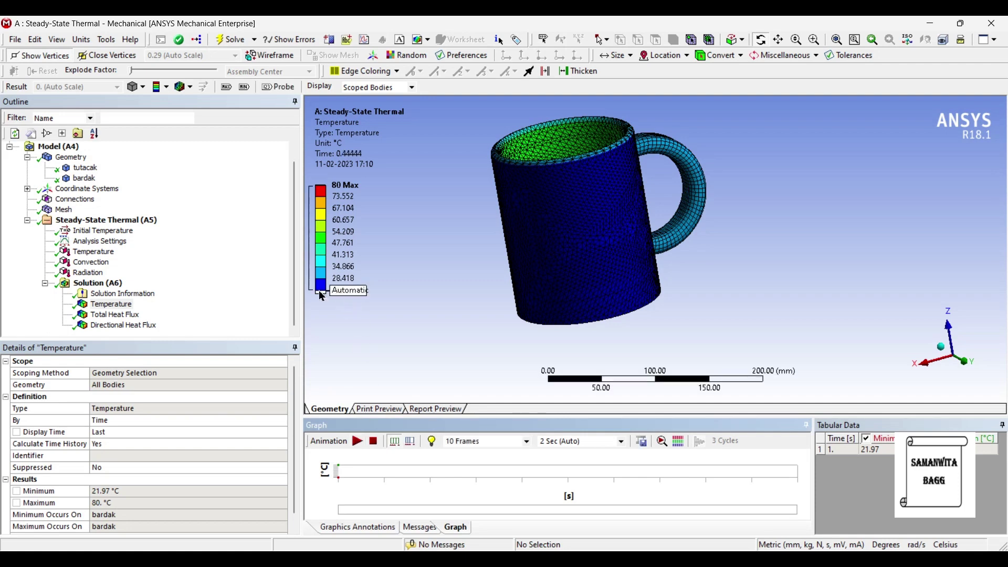
Step: Display the Total Heat Flux result of the polyethylene mug and play its animation
click(115, 315)
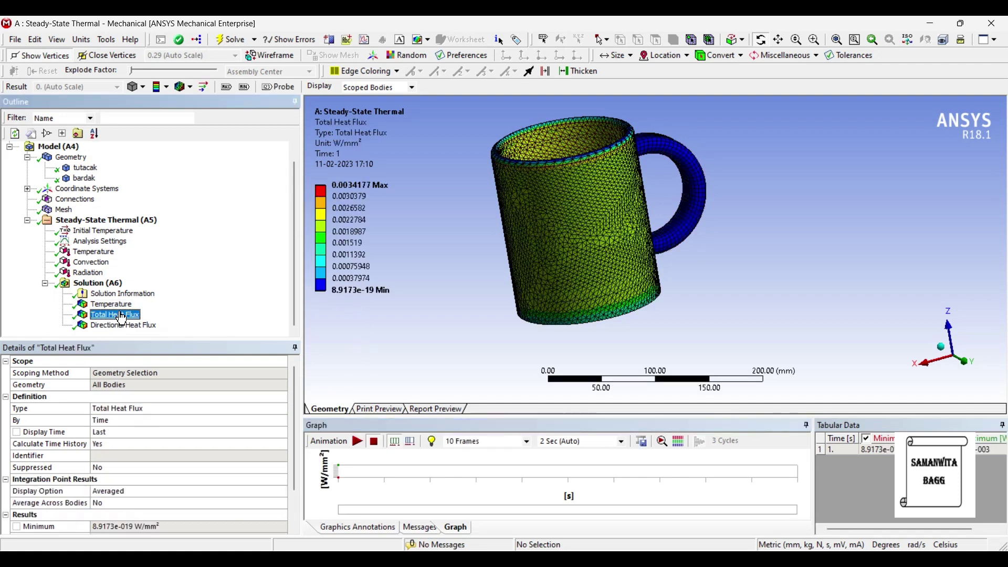
click(356, 444)
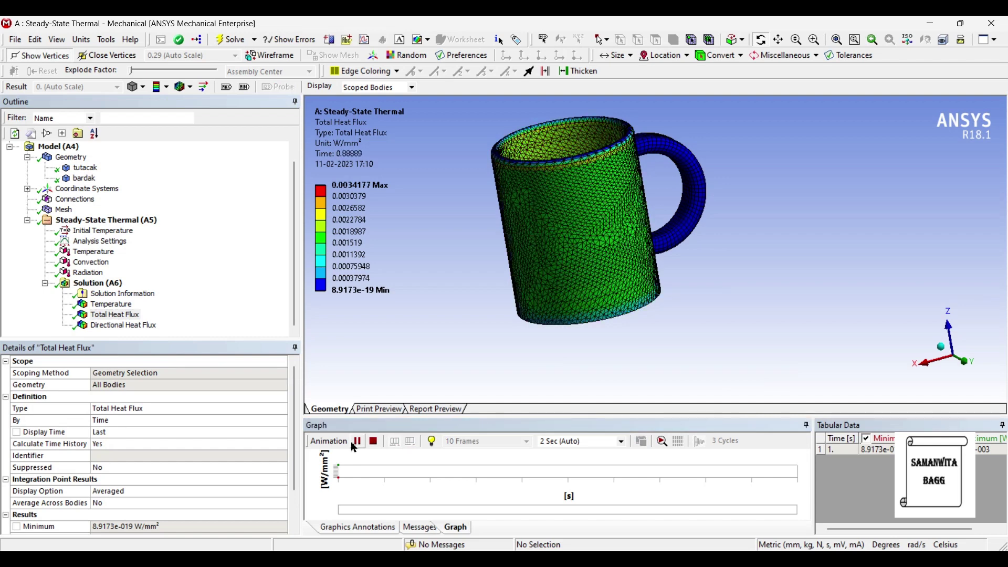
click(356, 442)
Step: Display the Directional Heat Flux result of the polyethylene mug and play its animation
click(150, 326)
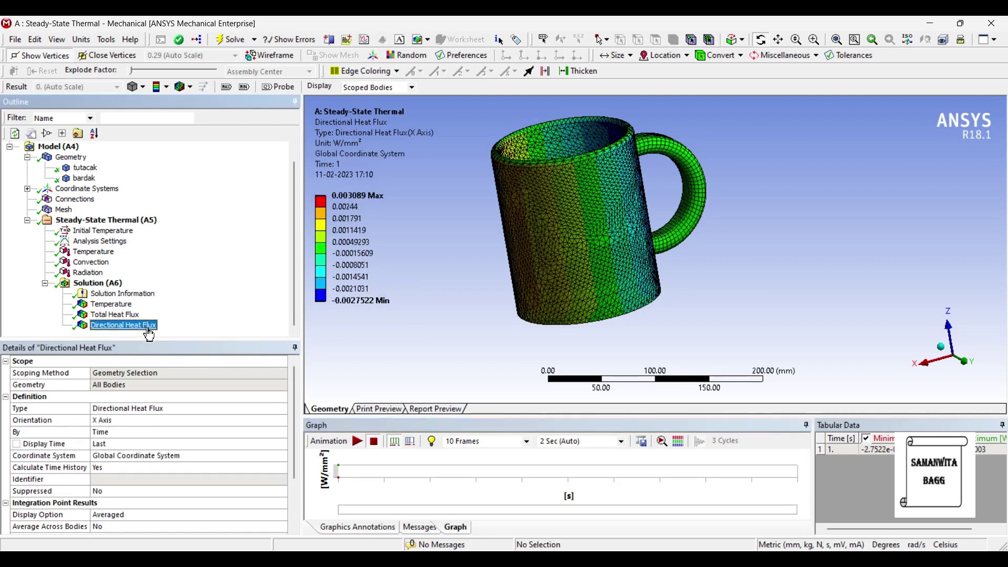
click(357, 442)
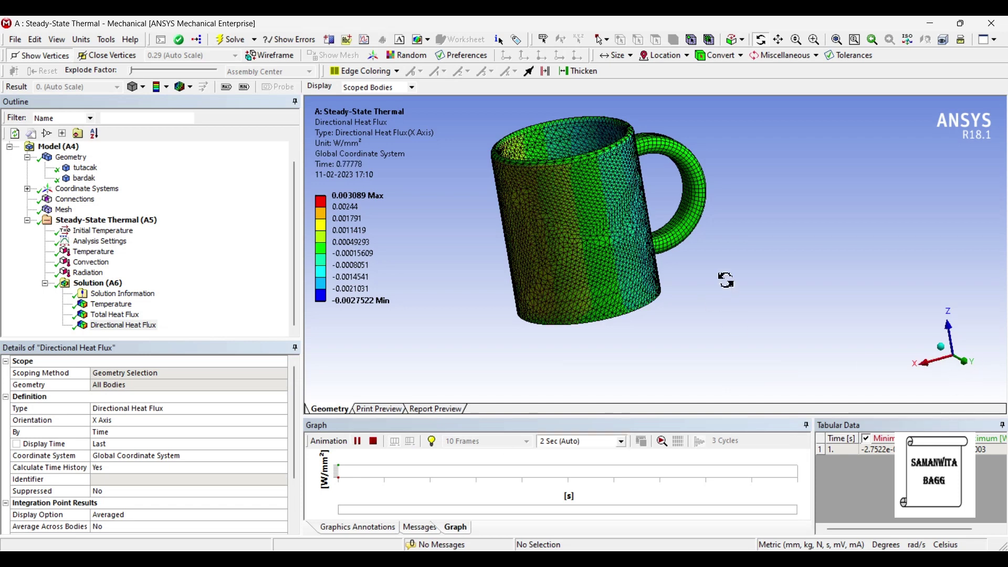
click(373, 443)
click(357, 443)
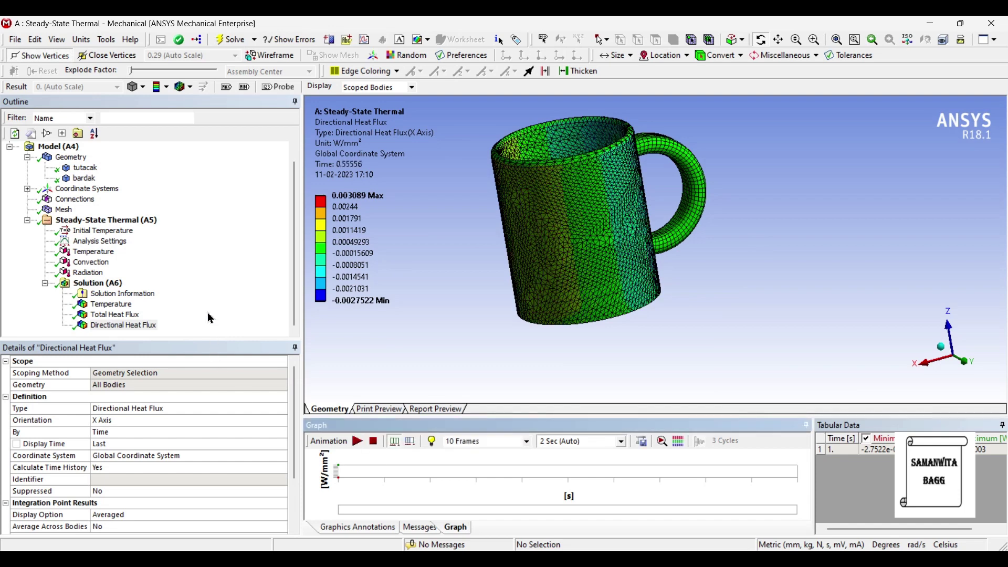
Step: Assign Stainless Steel to both mug bodies, tutacak and bardak, and solve the analysis again
scroll(210, 317, up, 1)
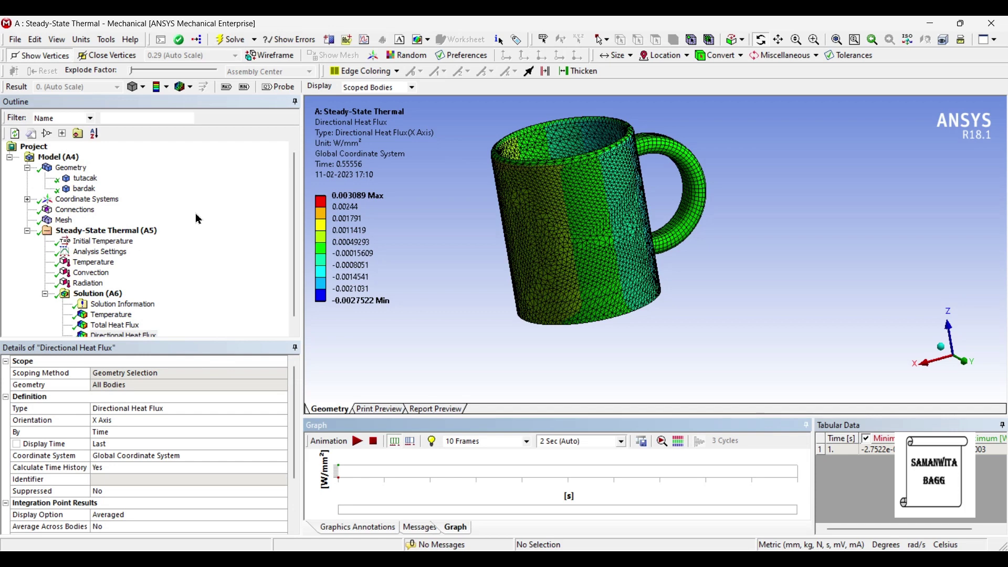
click(91, 180)
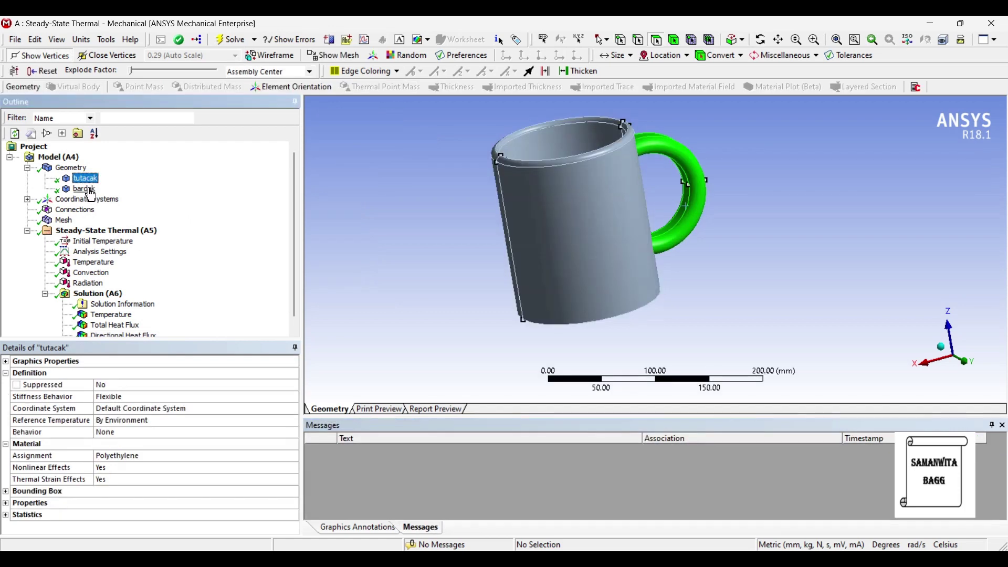
ctrl+click(89, 190)
click(210, 456)
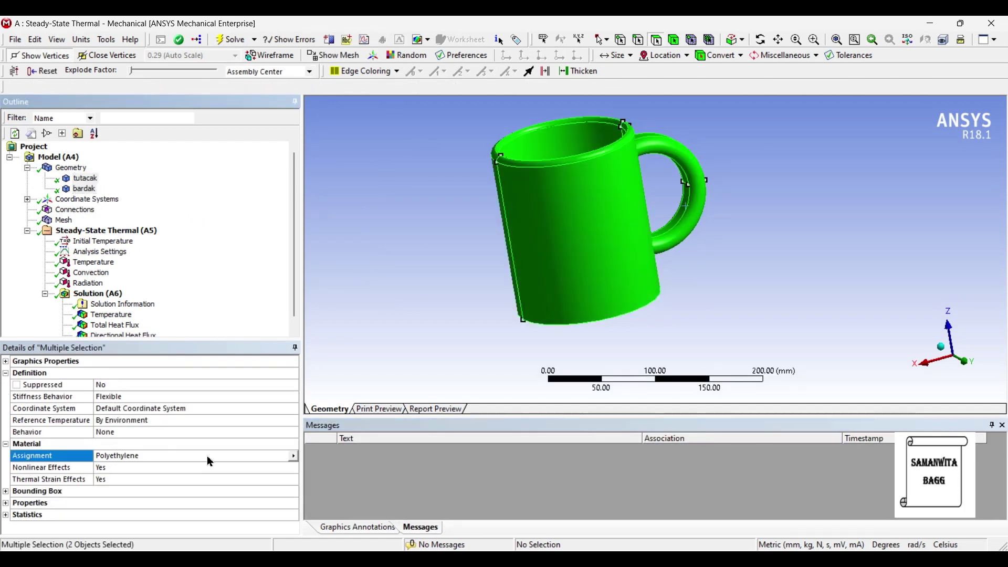
click(293, 456)
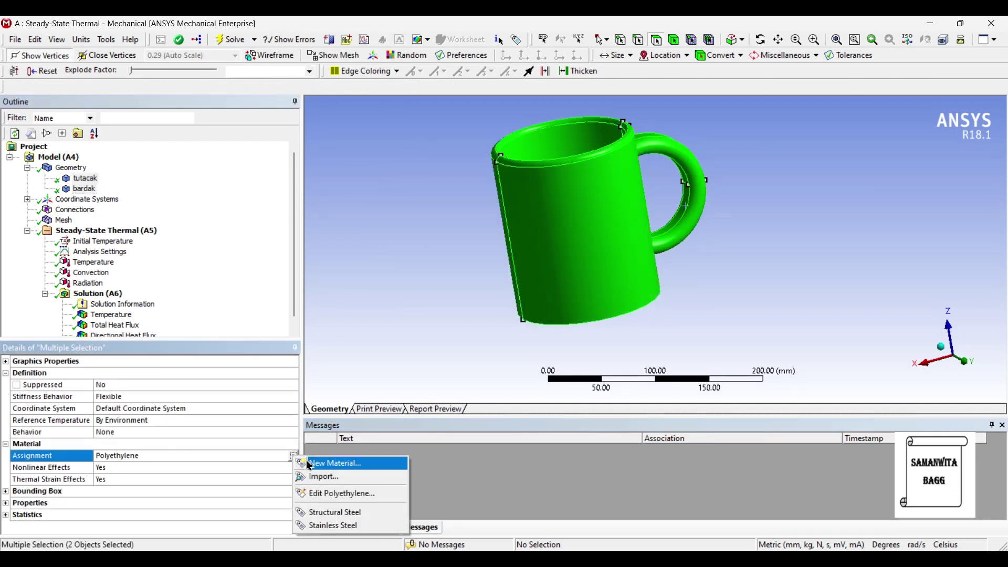
click(356, 526)
click(117, 295)
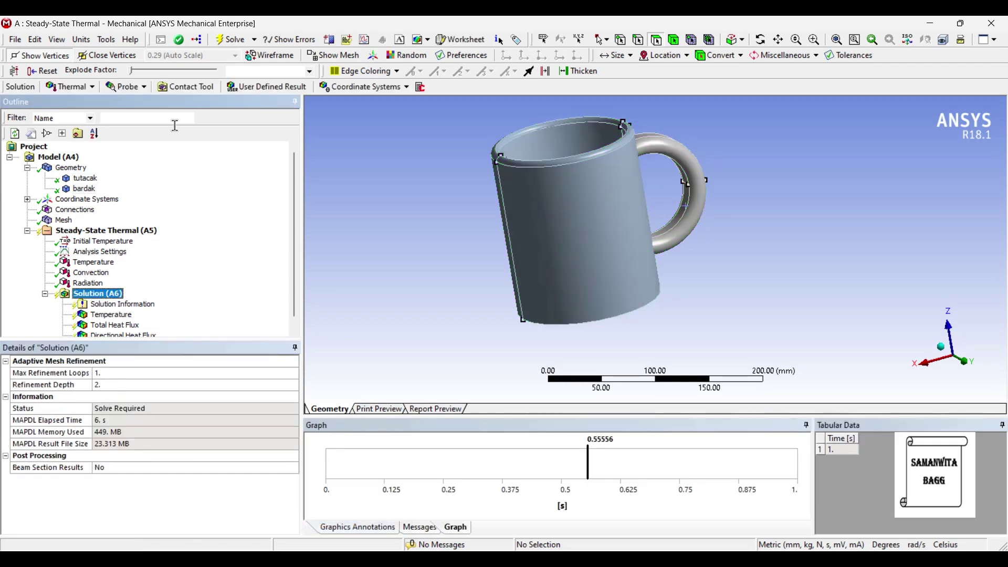
click(245, 40)
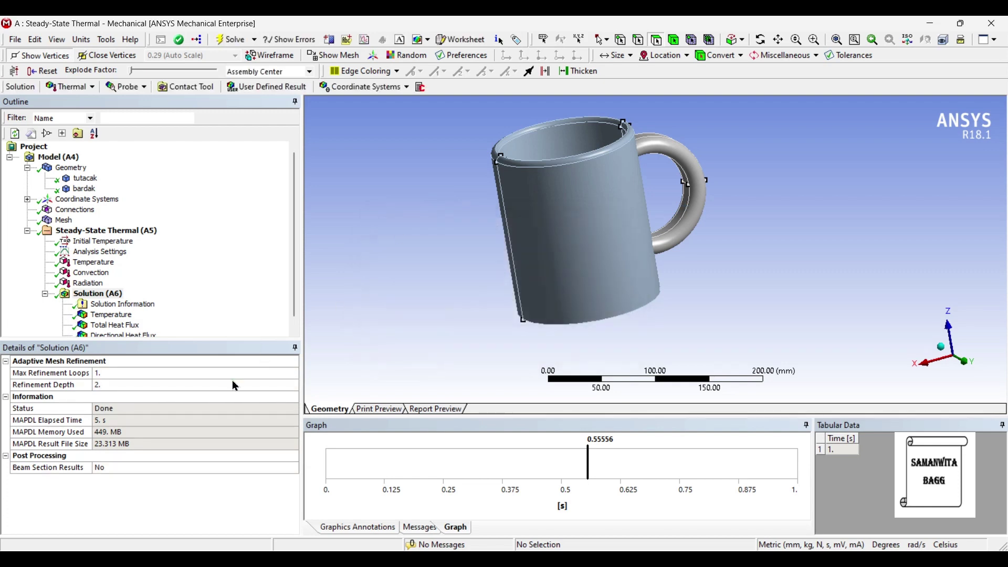
Step: Display the Temperature result of the stainless steel mug and play its animation
click(112, 314)
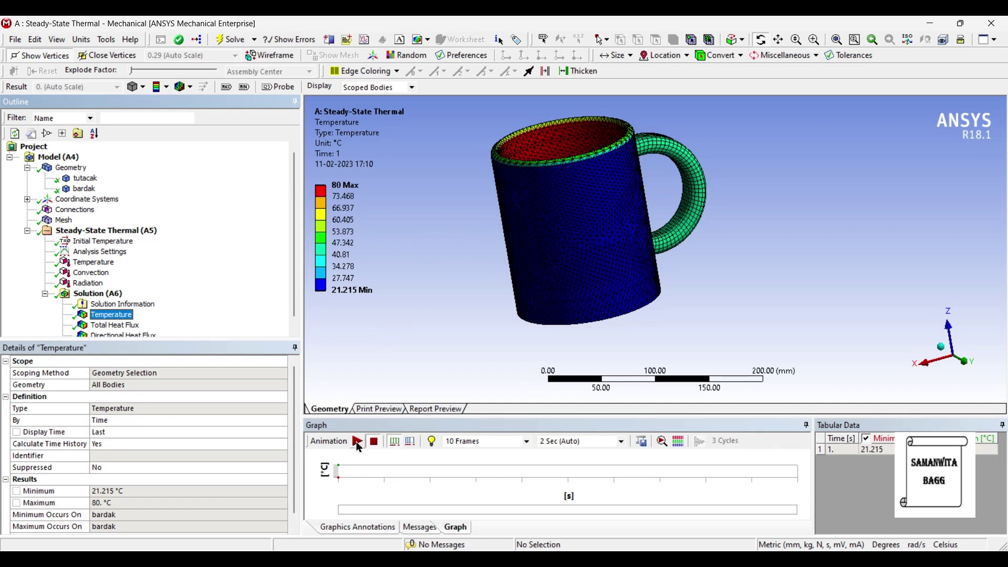
click(357, 442)
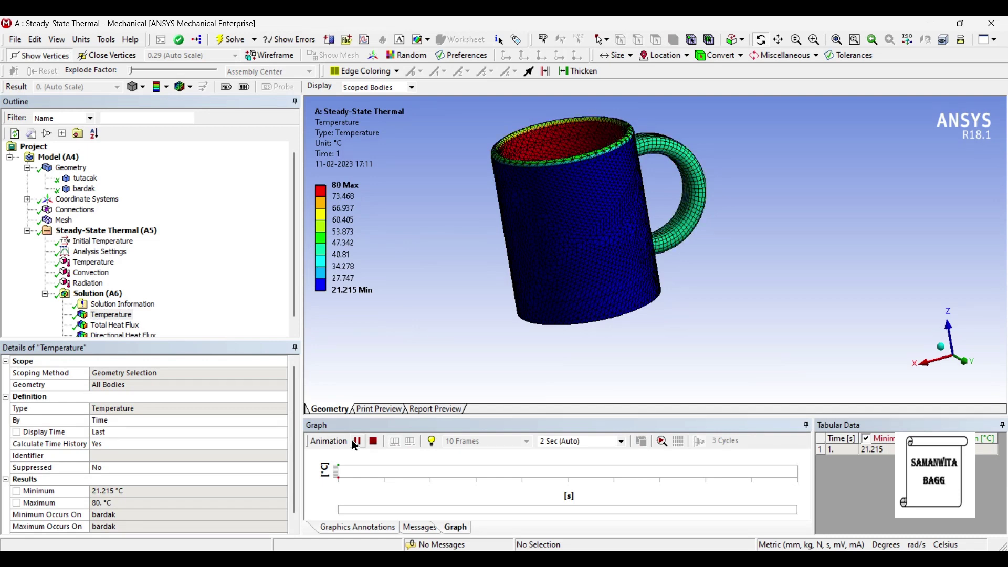
click(356, 443)
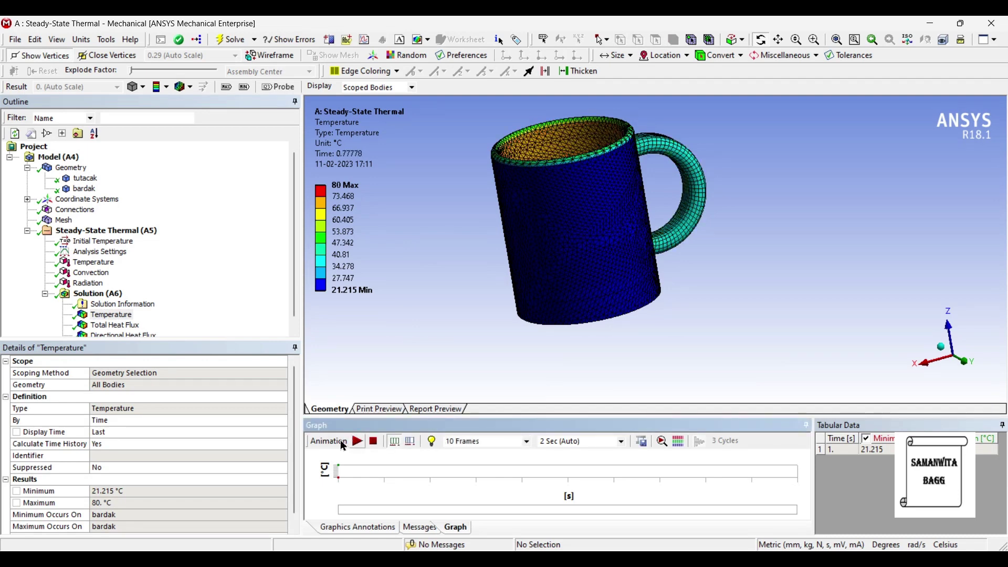
Step: Display the Total Heat Flux result of the stainless steel mug and play its animation
click(125, 325)
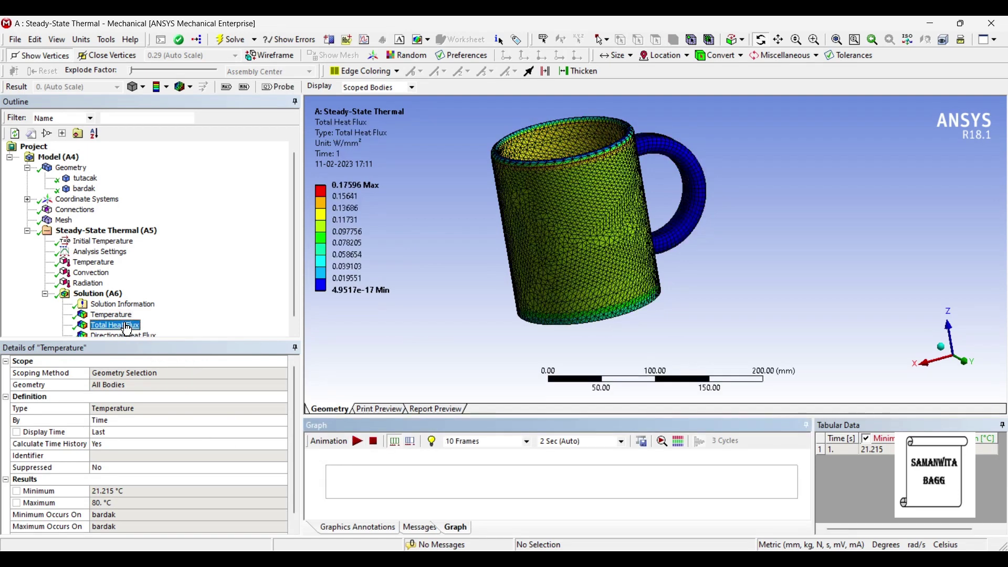
click(358, 441)
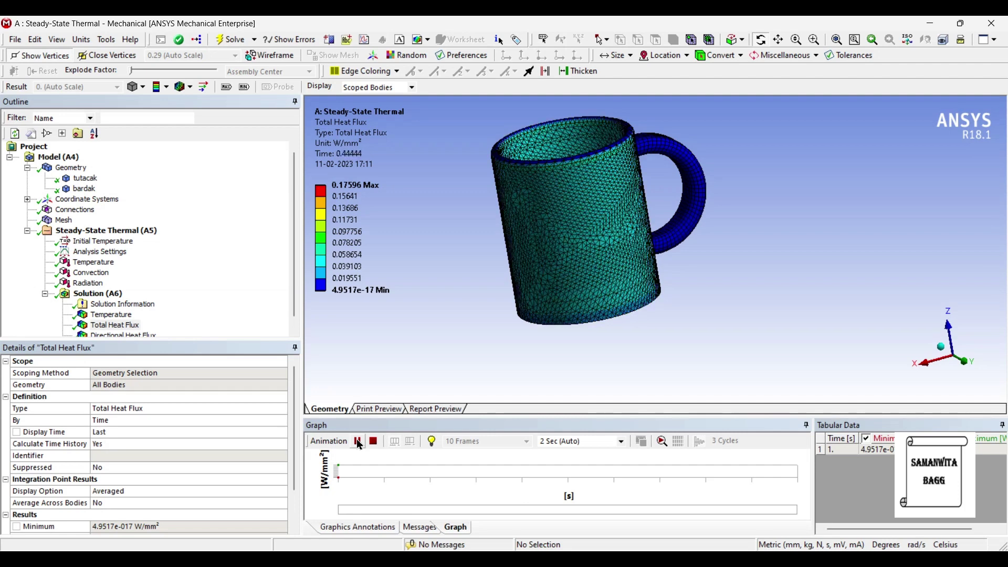
click(357, 442)
Step: Display the Directional Heat Flux result of the stainless steel mug and play its animation
click(132, 335)
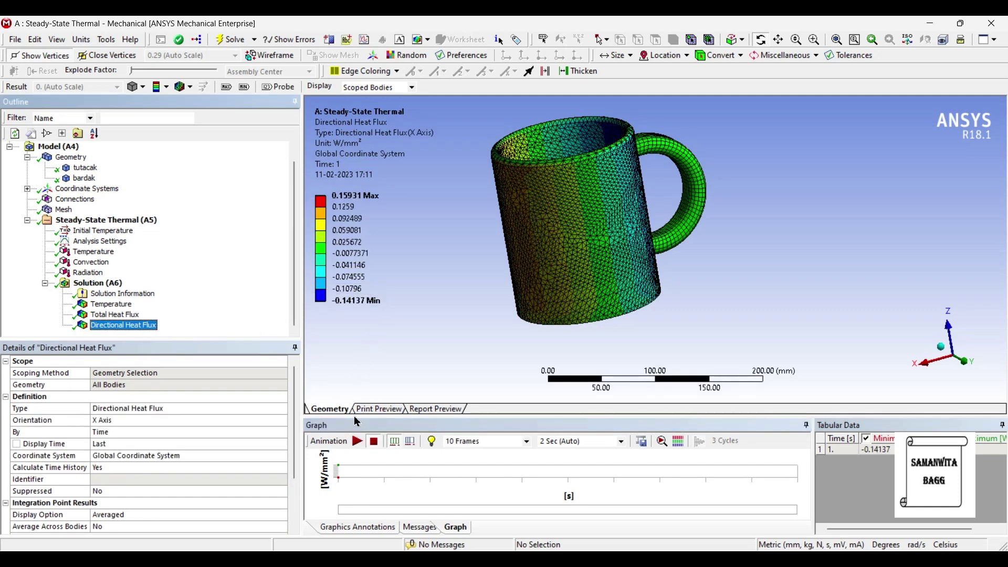
click(357, 442)
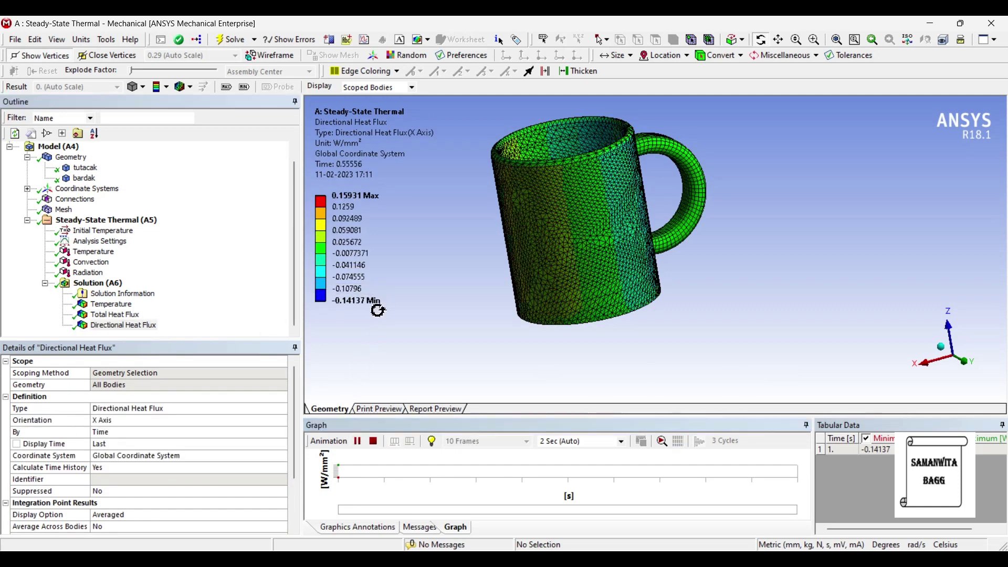
click(359, 444)
Step: Check the cup body bardak and assign Polyethylene as the material of the handle body tutacak
scroll(160, 261, up, 1)
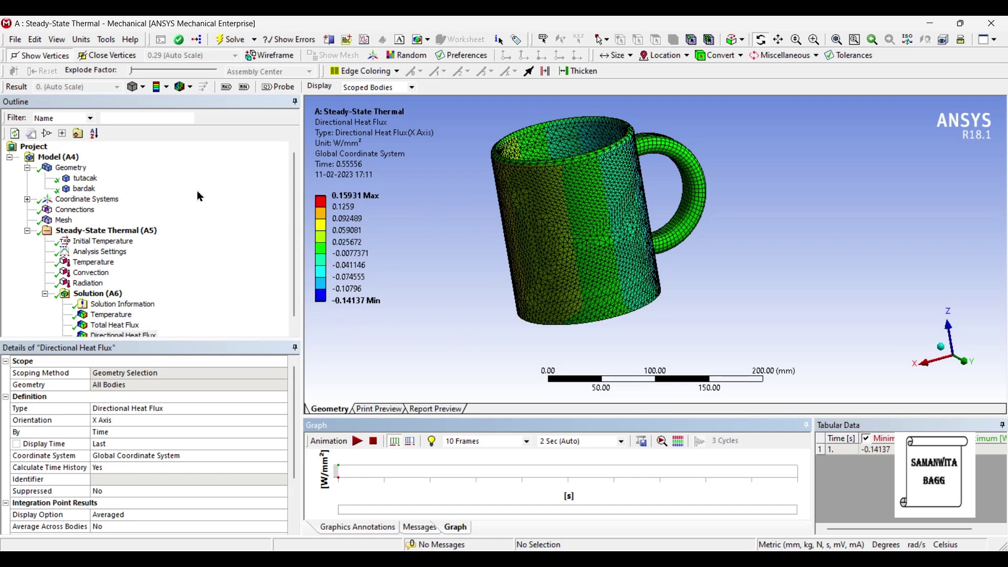
click(84, 189)
middle_drag(567, 208, 528, 227)
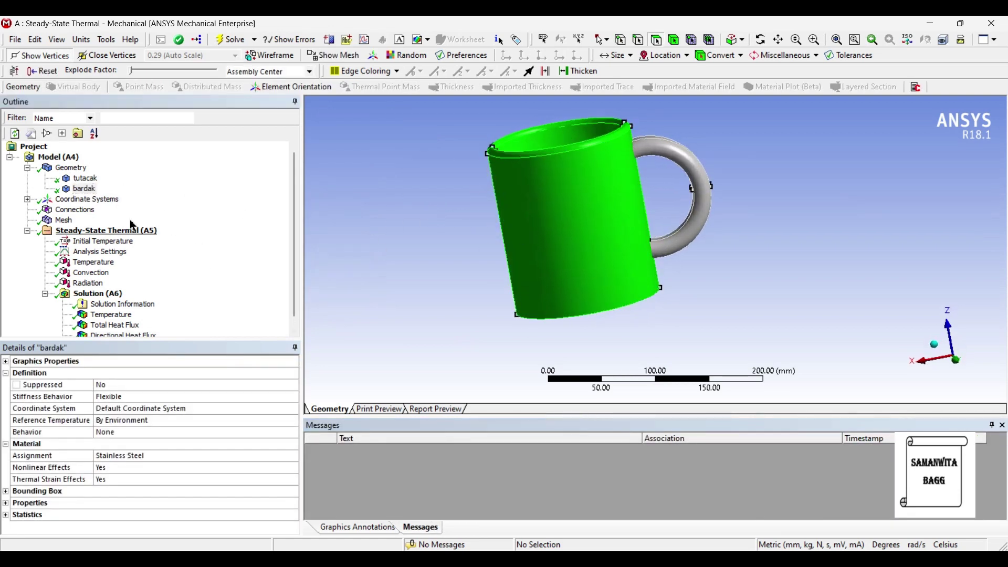
click(84, 178)
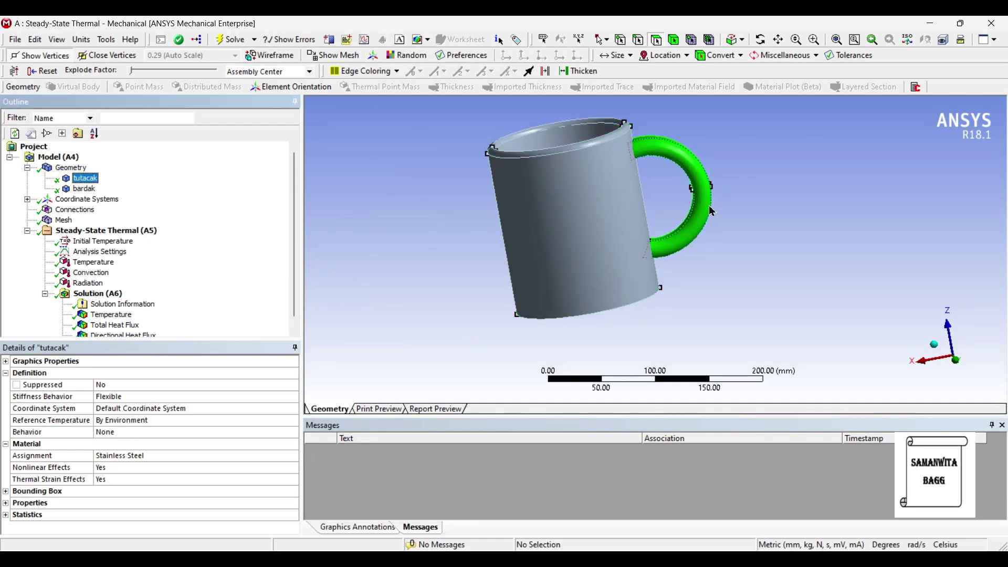
click(286, 456)
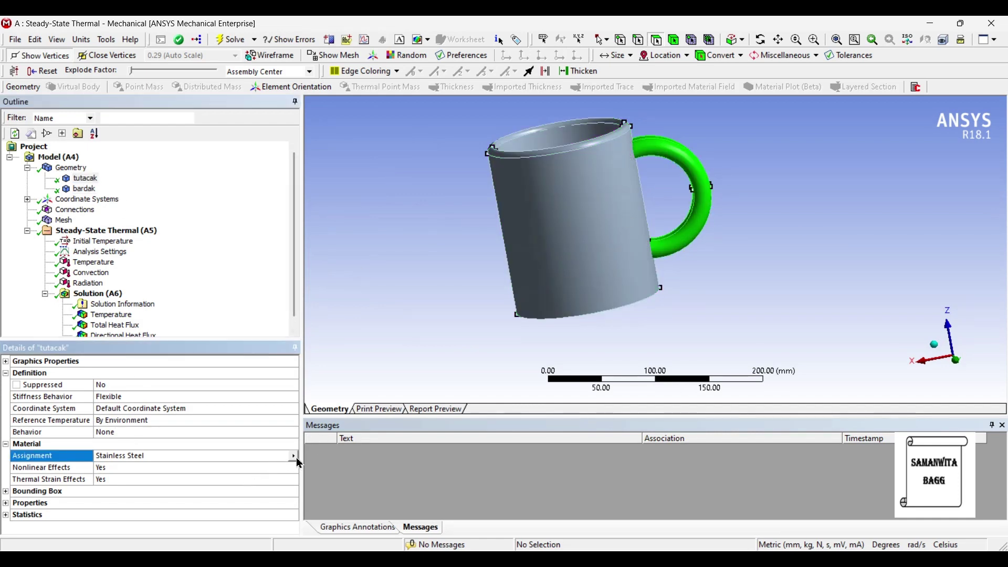
click(293, 456)
click(341, 527)
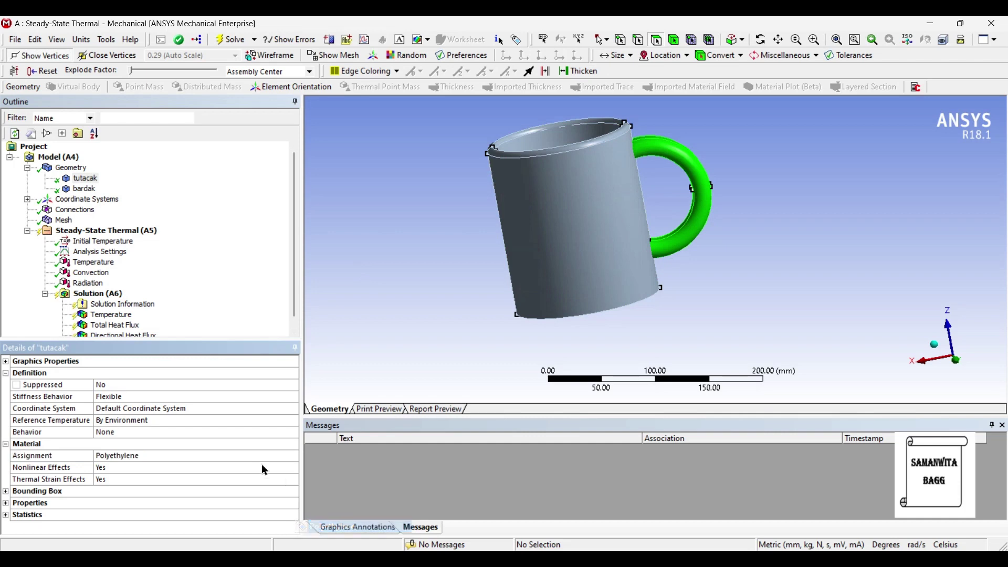
Step: Solve the steady-state thermal analysis again with the polyethylene handle and stainless steel cup
scroll(121, 244, down, 1)
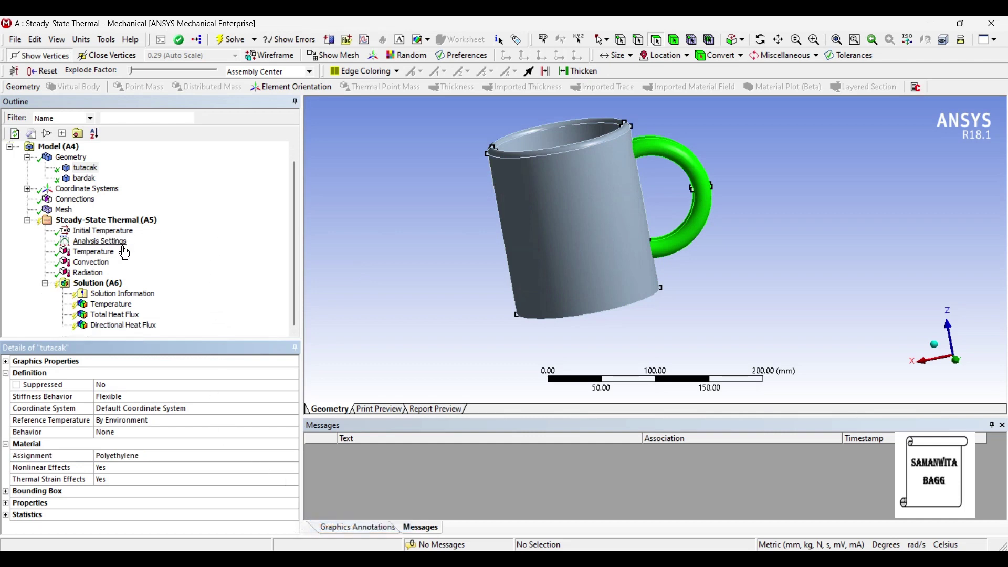
click(99, 283)
click(230, 42)
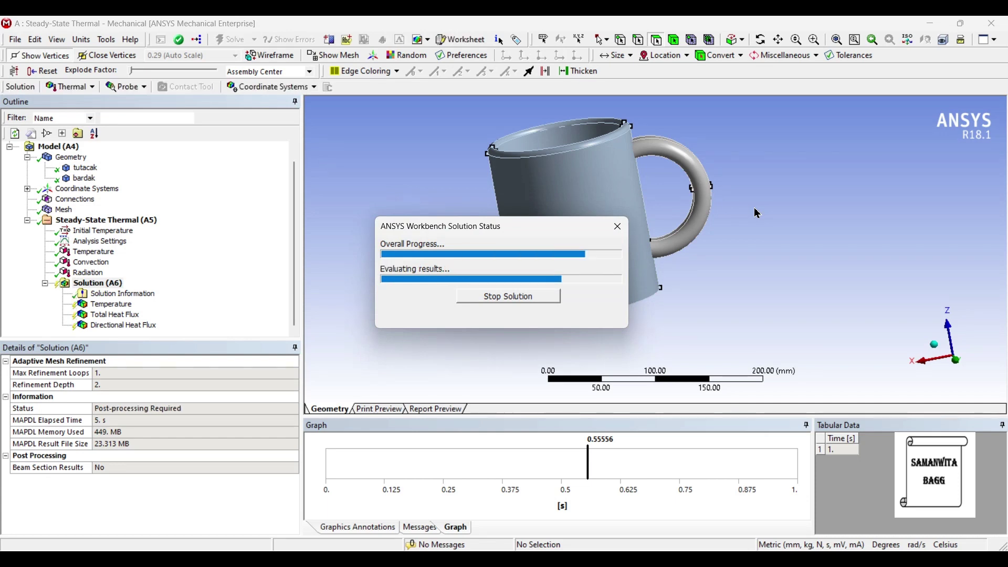
Step: Display the Temperature result of the mug with the polyethylene handle, play its animation and inspect the mug's interior
click(111, 305)
drag(576, 283, 535, 295)
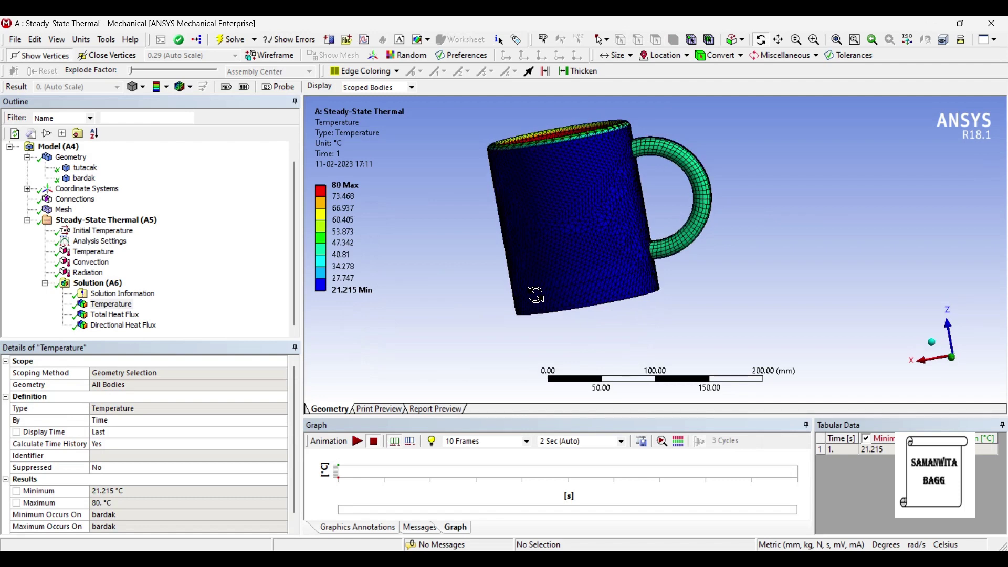
click(360, 445)
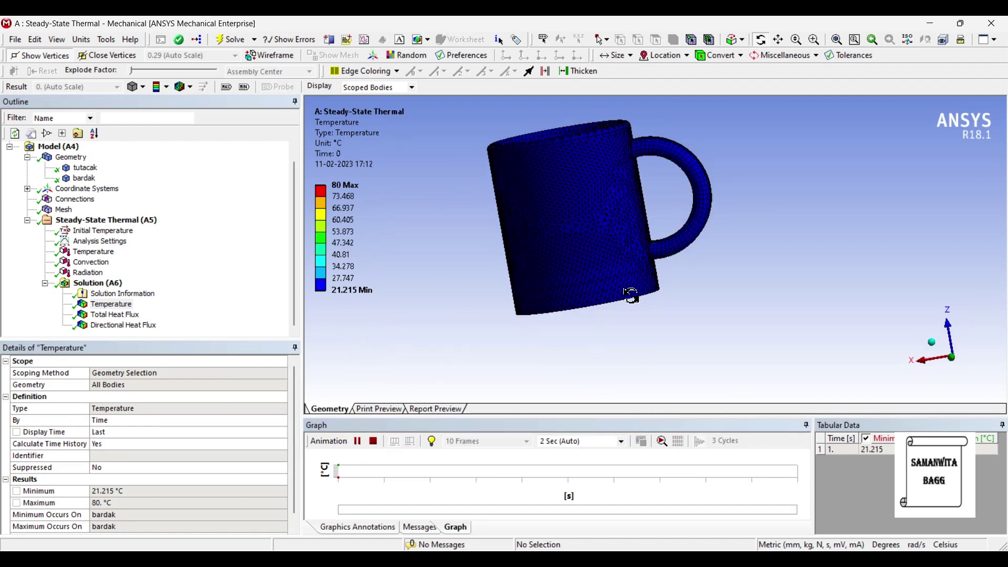
drag(630, 292, 617, 310)
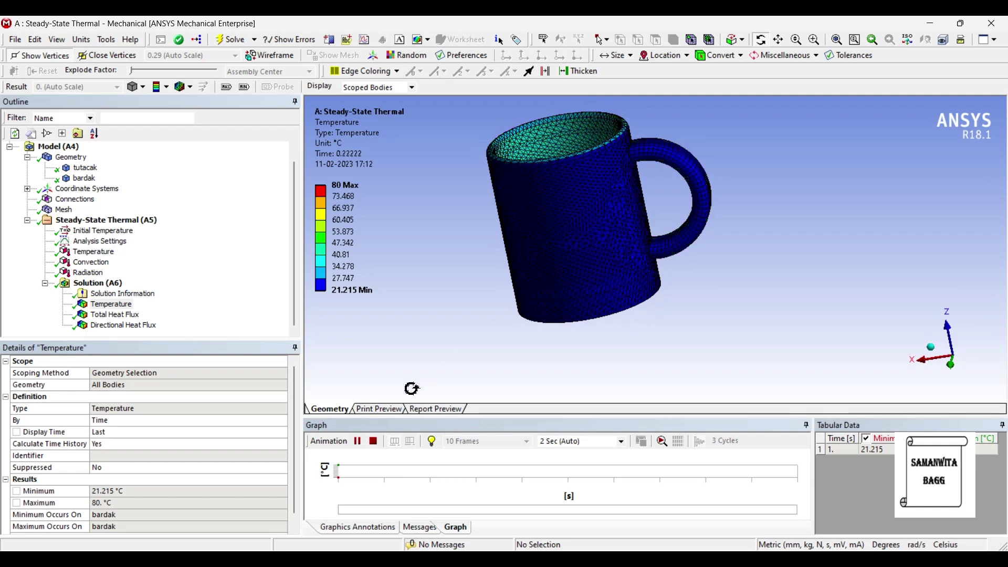
click(358, 441)
Step: Display the Total Heat Flux result of the mug with the polyethylene handle and play its animation
click(115, 315)
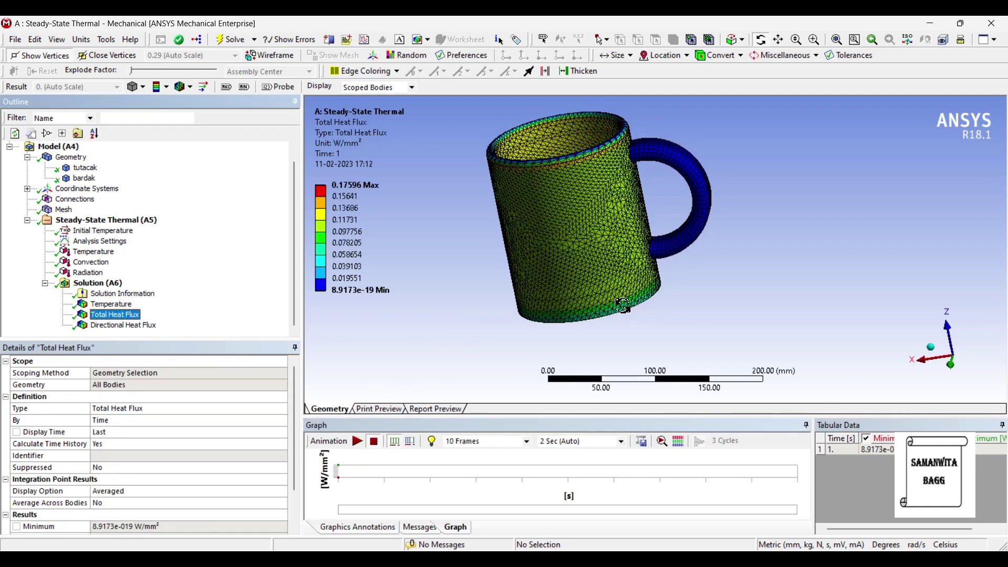
drag(567, 315, 499, 323)
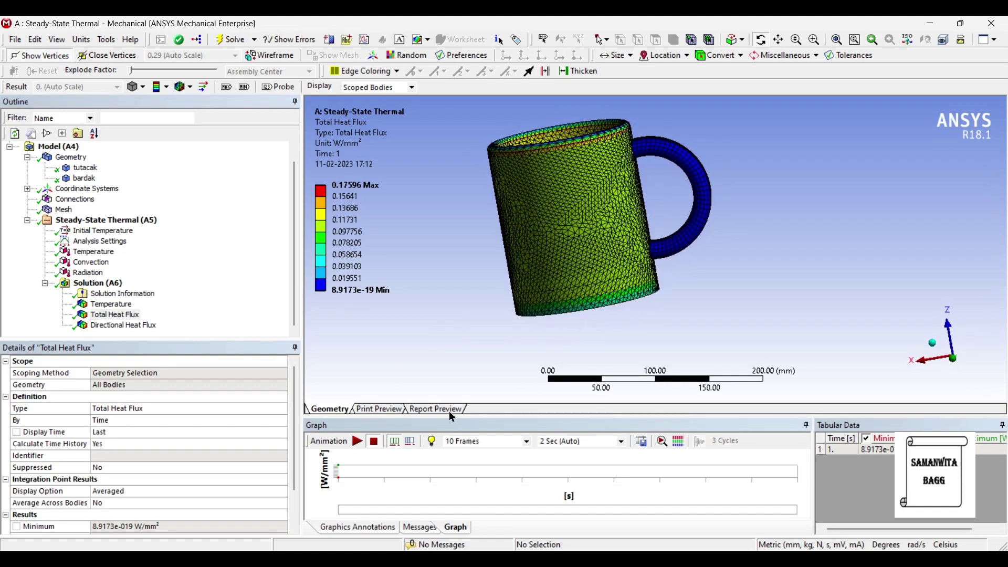
click(358, 440)
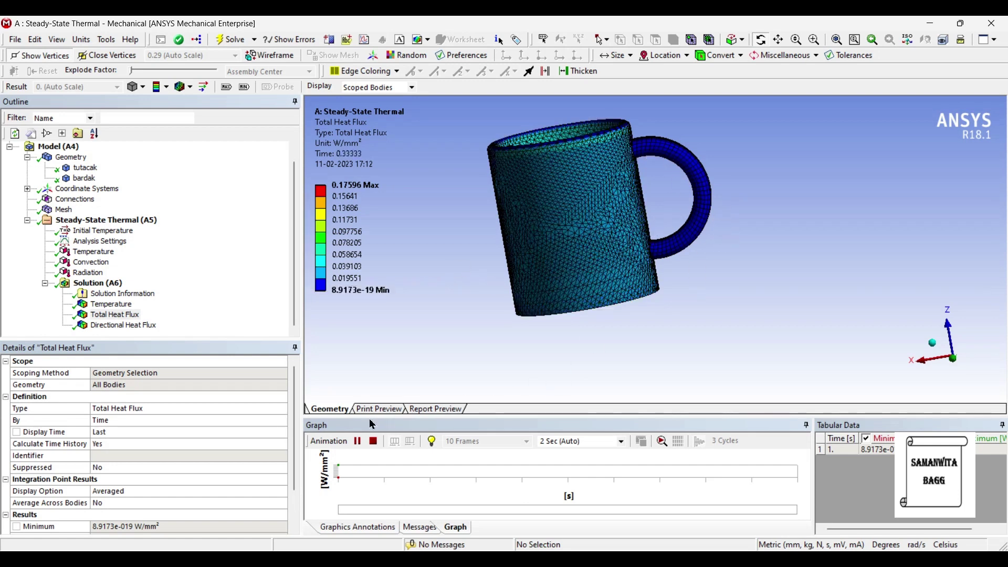
click(358, 442)
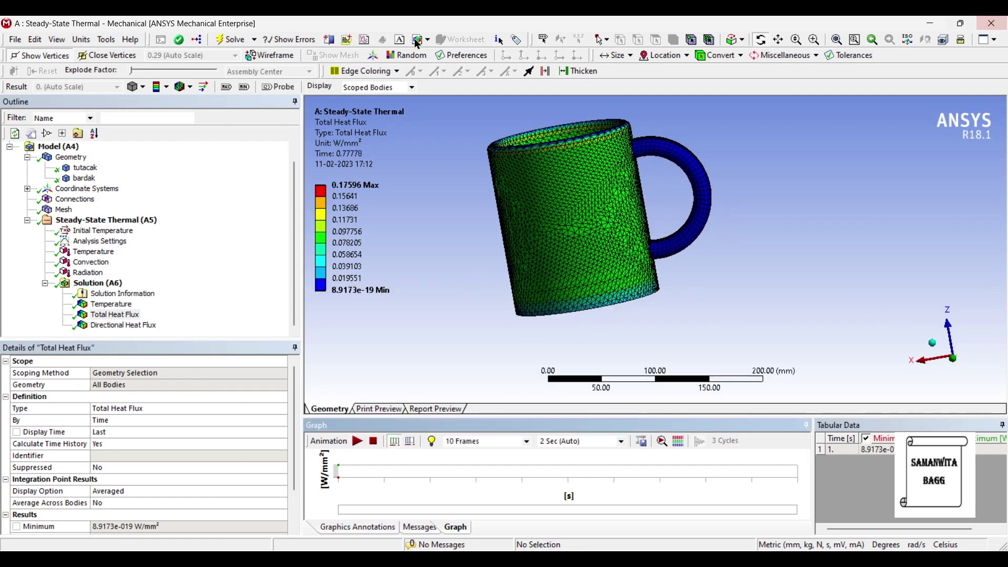
Step: Display the Directional Heat Flux result of the mug with the polyethylene handle and inspect its animation from several angles
click(124, 326)
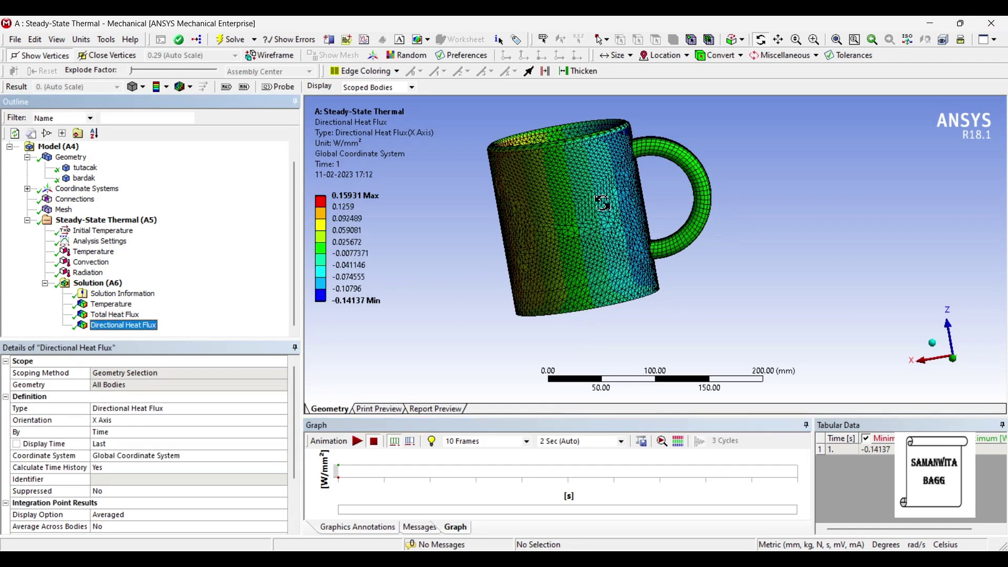
click(352, 442)
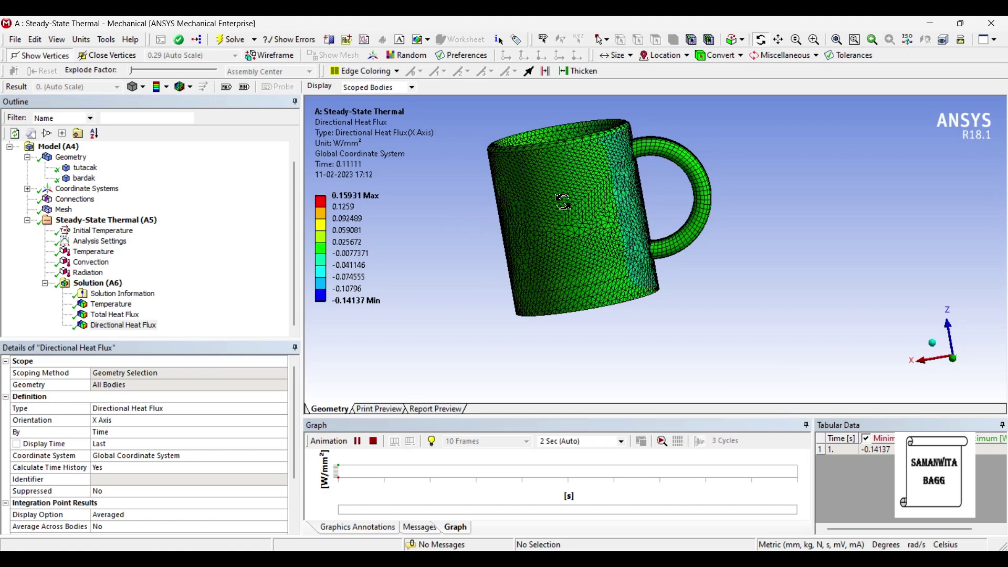
drag(593, 167, 689, 249)
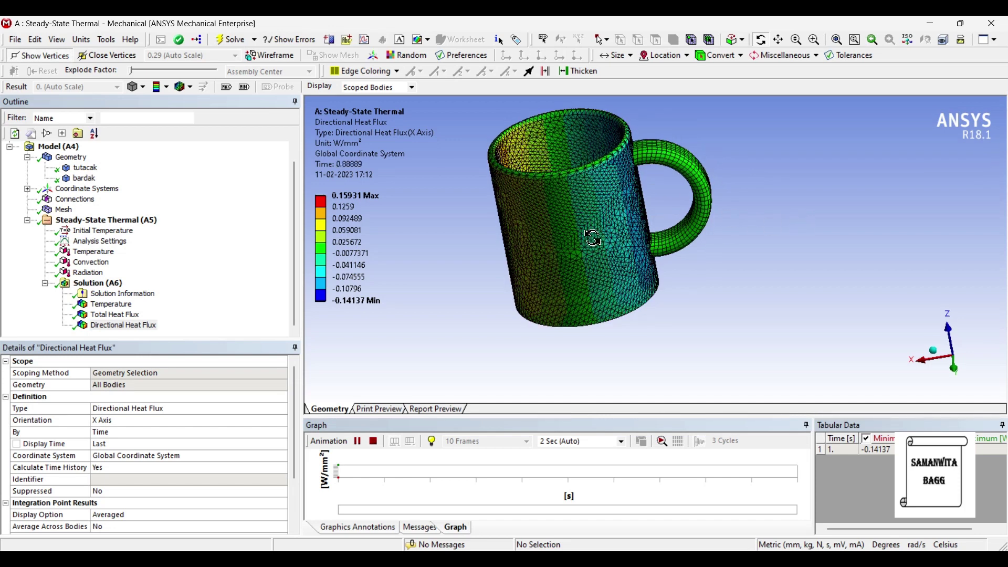
drag(599, 237, 594, 218)
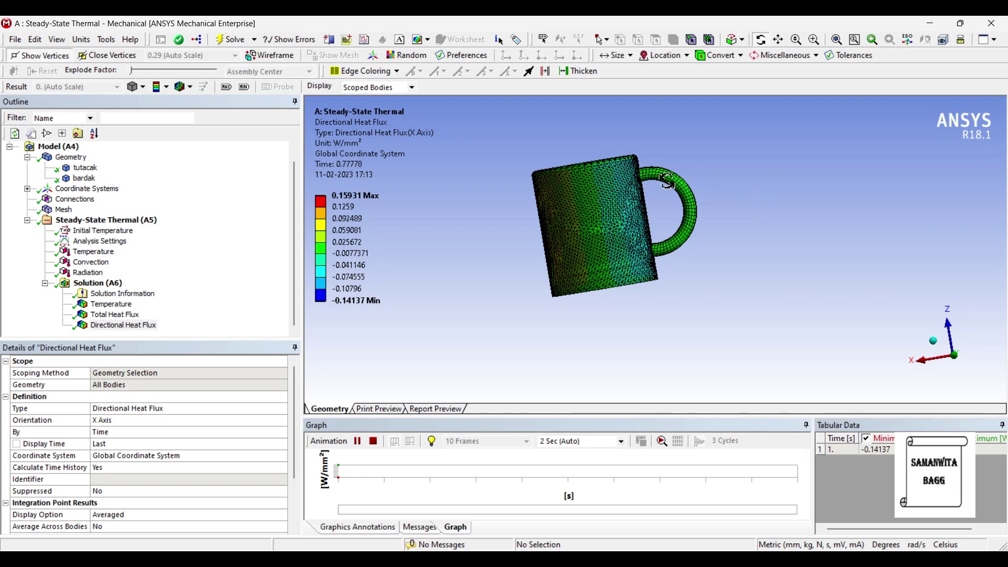
drag(667, 180, 698, 191)
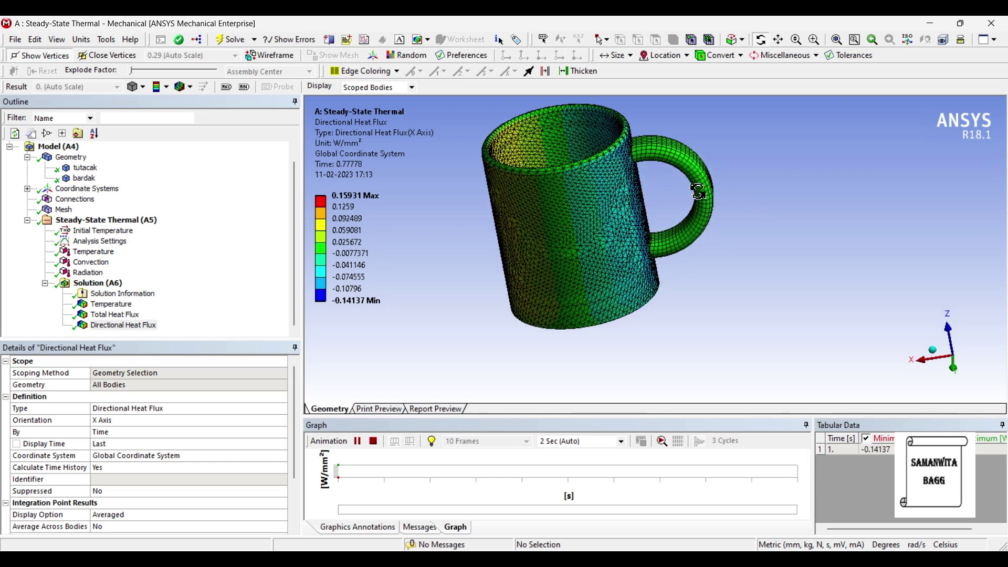